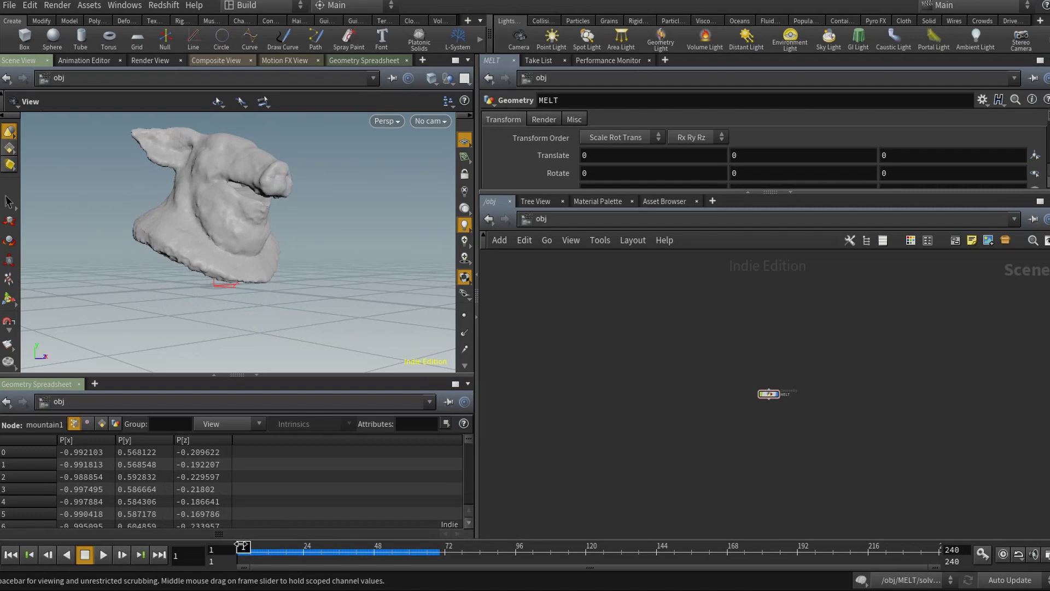
- Review the icicle growth in the Ilohas reference video around 00:00:23, and close the player
{"action": "mouse_move", "coordinate": [241, 545]}
{"action": "left_mouse_down"}
{"action": "mouse_move", "coordinate": [405, 544]}
{"action": "mouse_move", "coordinate": [224, 544]}
{"action": "left_mouse_up"}
{"action": "left_click_drag", "start_coordinate": [416, 590], "coordinate": [362, 41]}
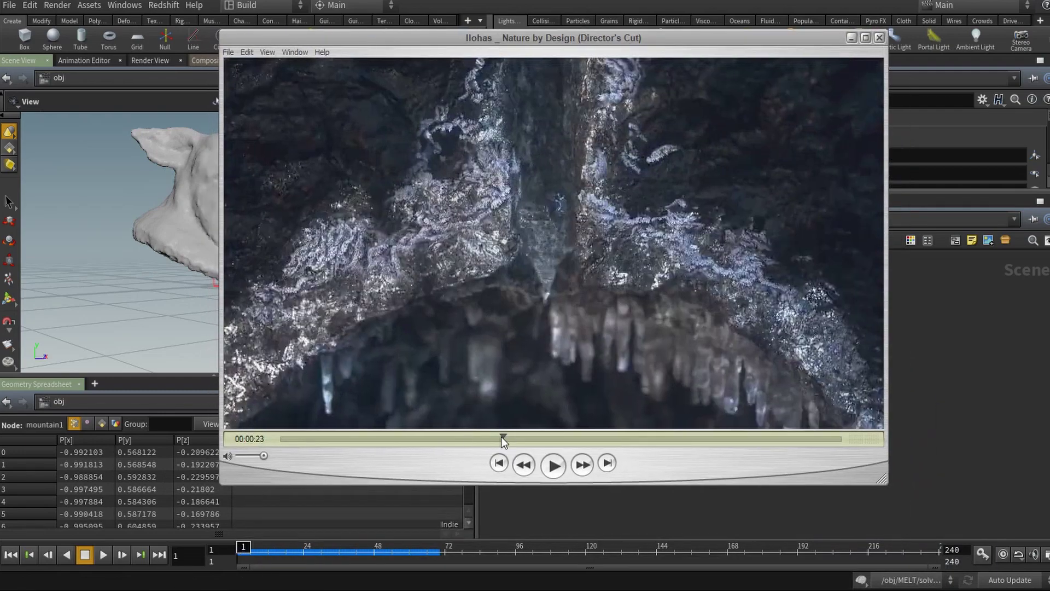
{"action": "mouse_move", "coordinate": [501, 436]}
{"action": "left_mouse_down"}
{"action": "mouse_move", "coordinate": [523, 439]}
{"action": "mouse_move", "coordinate": [497, 441]}
{"action": "mouse_move", "coordinate": [510, 440]}
{"action": "left_mouse_up"}
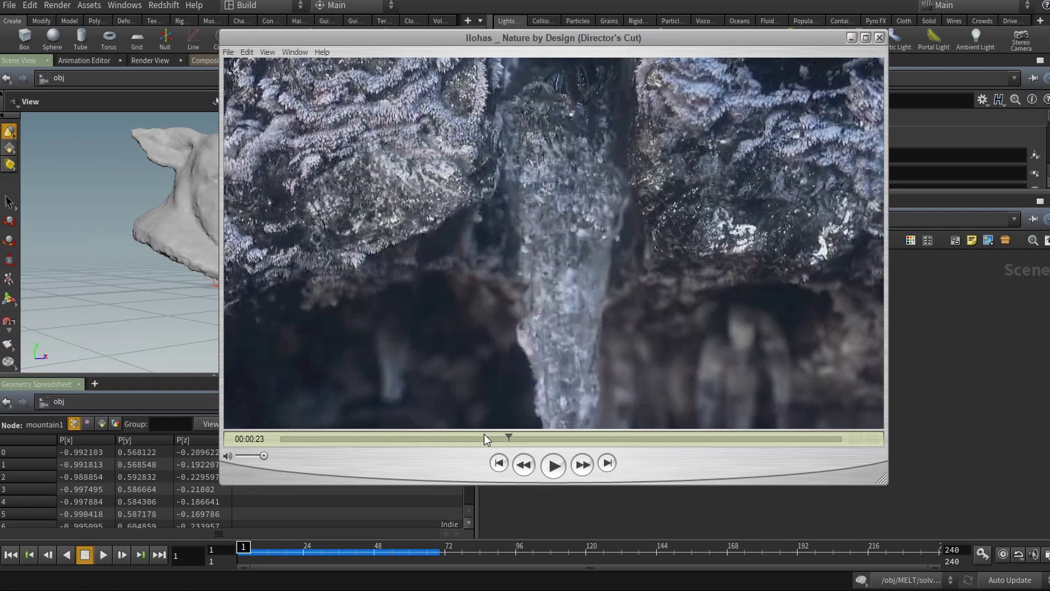
{"action": "left_click_drag", "start_coordinate": [511, 439], "coordinate": [516, 434]}
{"action": "key", "text": "ctrl+w"}
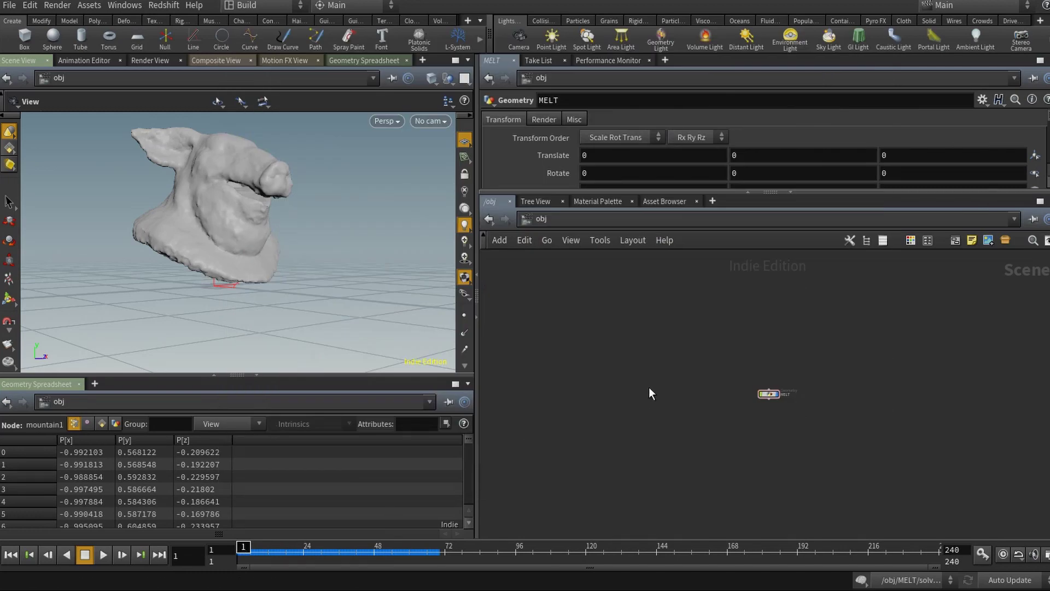
- Open the MELT geometry object's network and bring its source nodes into view
{"action": "key", "text": "h"}
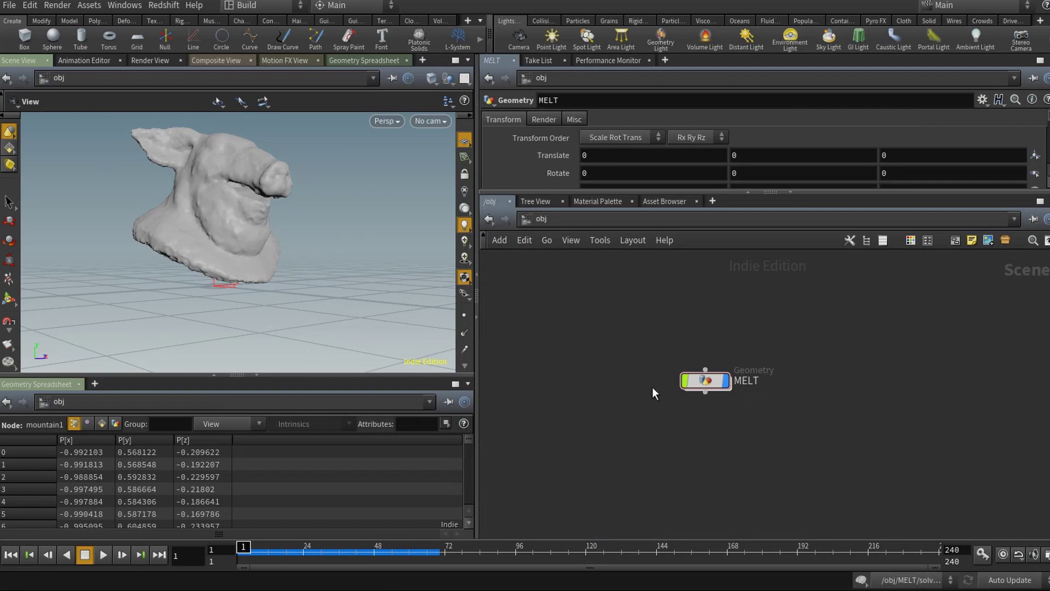
{"action": "middle_click_drag", "start_coordinate": [648, 350], "coordinate": [527, 327]}
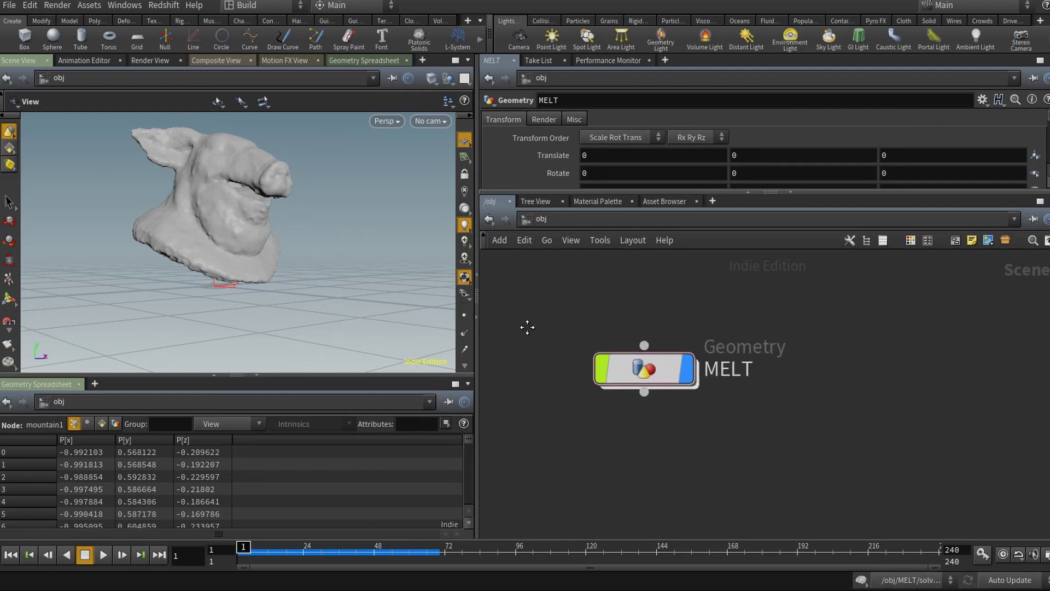
{"action": "double_click", "coordinate": [639, 370]}
{"action": "middle_click_drag", "start_coordinate": [646, 340], "coordinate": [595, 382]}
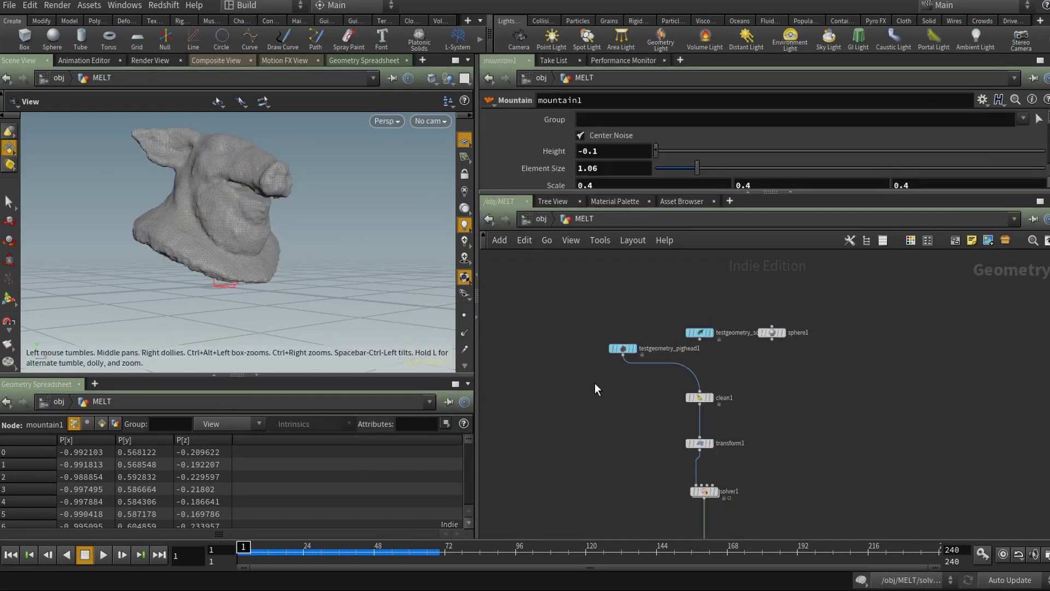
{"action": "scroll", "coordinate": [595, 382], "scroll_direction": "up", "scroll_amount": 5}
{"action": "middle_click_drag", "start_coordinate": [644, 351], "coordinate": [576, 412]}
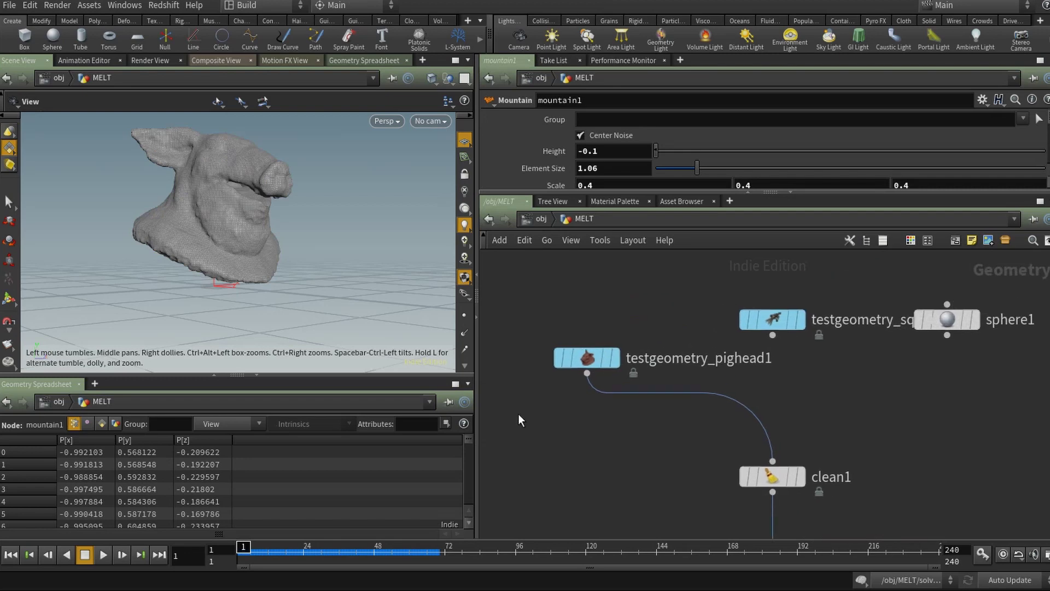
{"action": "scroll", "coordinate": [534, 411], "scroll_direction": "up", "scroll_amount": 3}
- Rearrange the testgeometry_pighead1 and clean1 nodes so that clean1 sits beneath the pig head source
{"action": "mouse_move", "coordinate": [592, 346]}
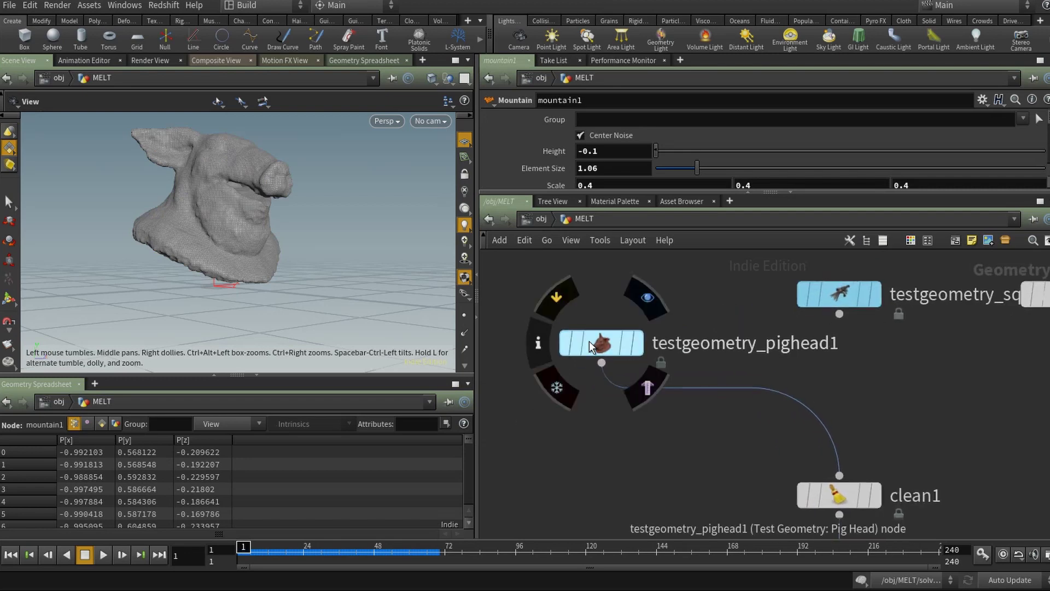
{"action": "mouse_move", "coordinate": [592, 346]}
{"action": "left_mouse_down"}
{"action": "mouse_move", "coordinate": [591, 333]}
{"action": "mouse_move", "coordinate": [592, 346]}
{"action": "mouse_move", "coordinate": [579, 339]}
{"action": "left_mouse_up"}
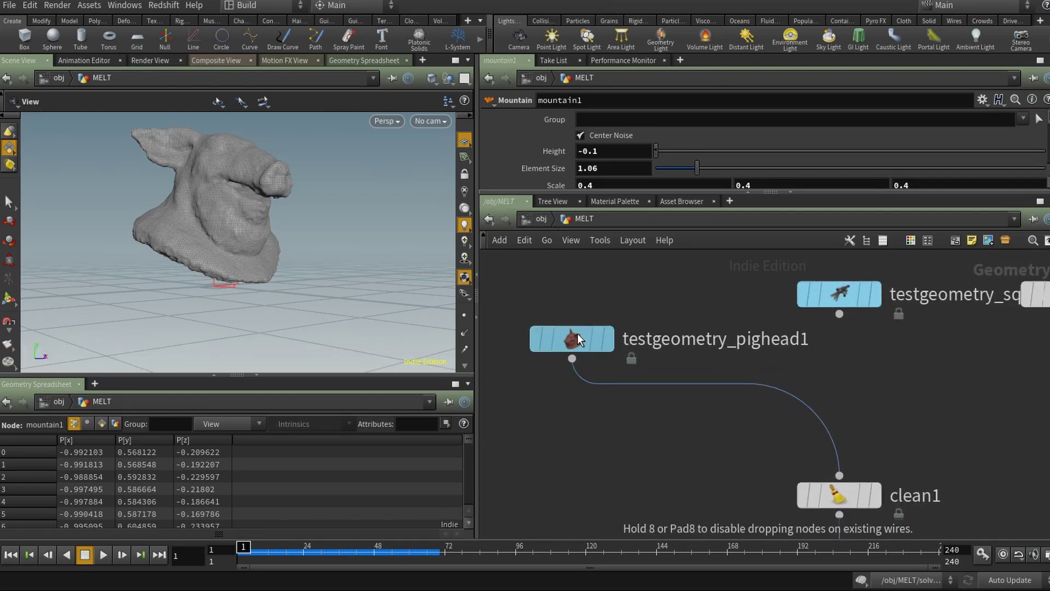
{"action": "middle_click_drag", "start_coordinate": [843, 506], "coordinate": [835, 403]}
{"action": "mouse_move", "coordinate": [835, 403]}
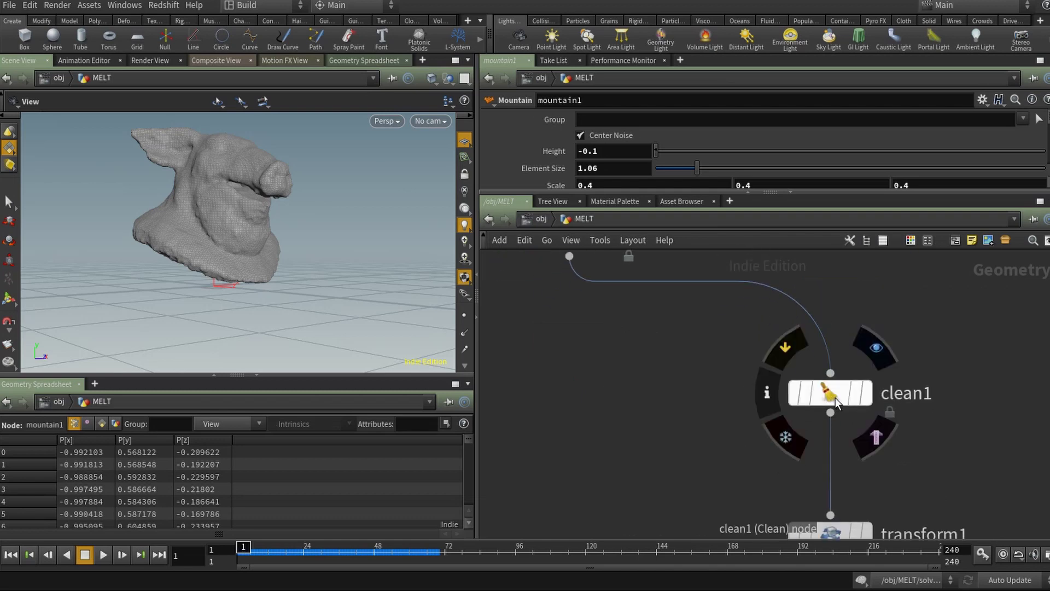
{"action": "left_click_drag", "start_coordinate": [835, 403], "coordinate": [588, 361]}
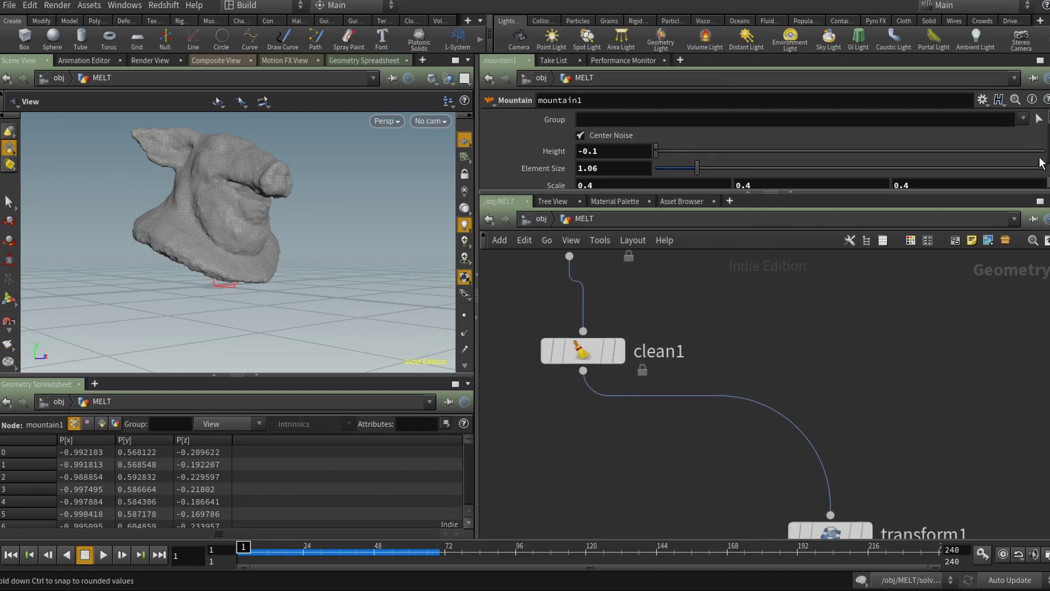
- Inspect the Remove Attribs setting of the clean1 node
{"action": "scroll", "coordinate": [1040, 163], "scroll_direction": "down", "scroll_amount": 6}
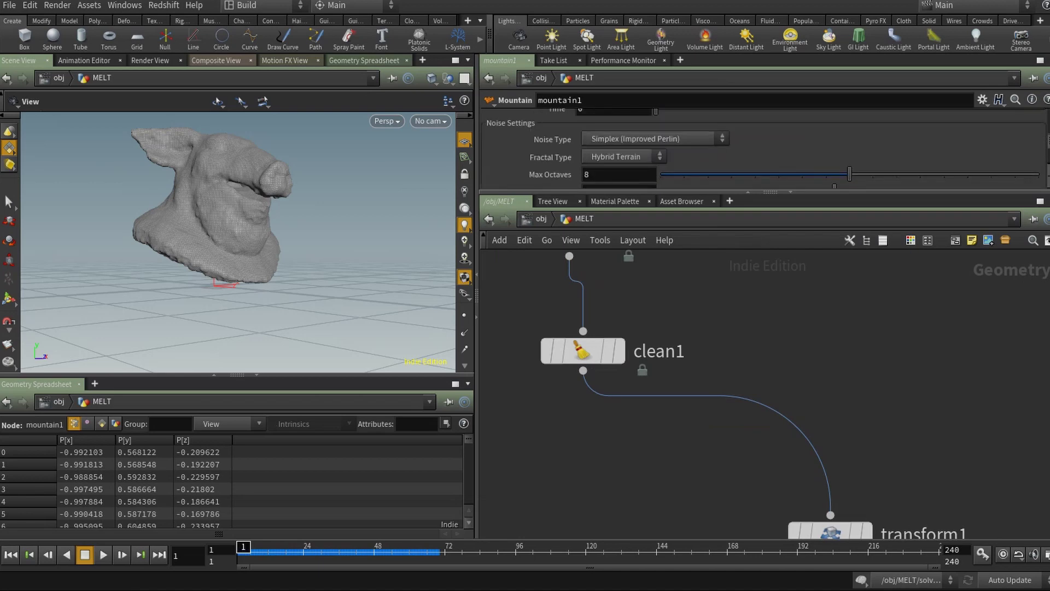
{"action": "scroll", "coordinate": [1041, 163], "scroll_direction": "up", "scroll_amount": 6}
{"action": "left_click", "coordinate": [583, 352]}
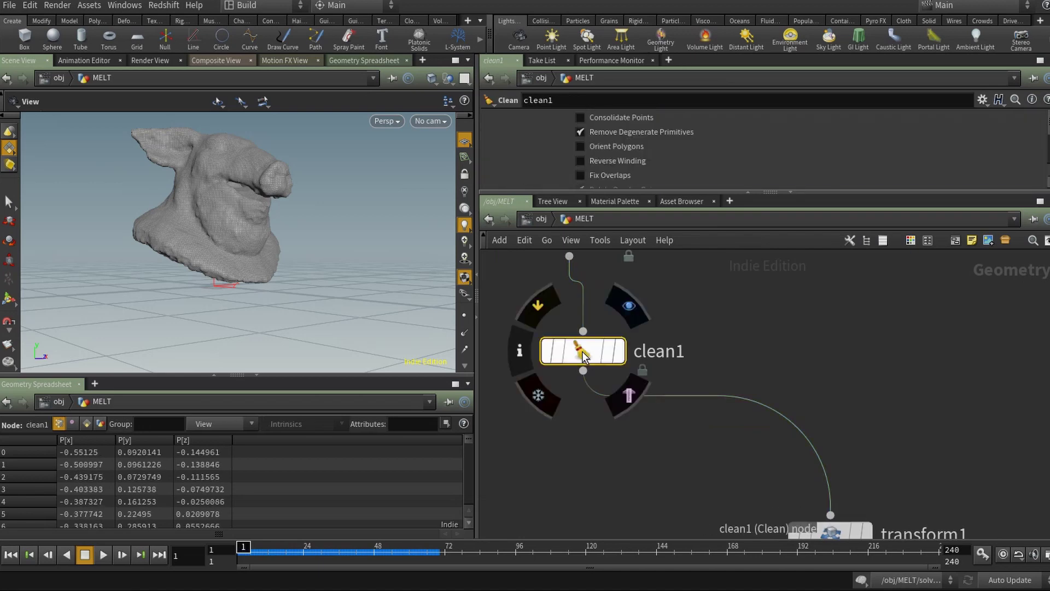
{"action": "scroll", "coordinate": [532, 151], "scroll_direction": "down", "scroll_amount": 3}
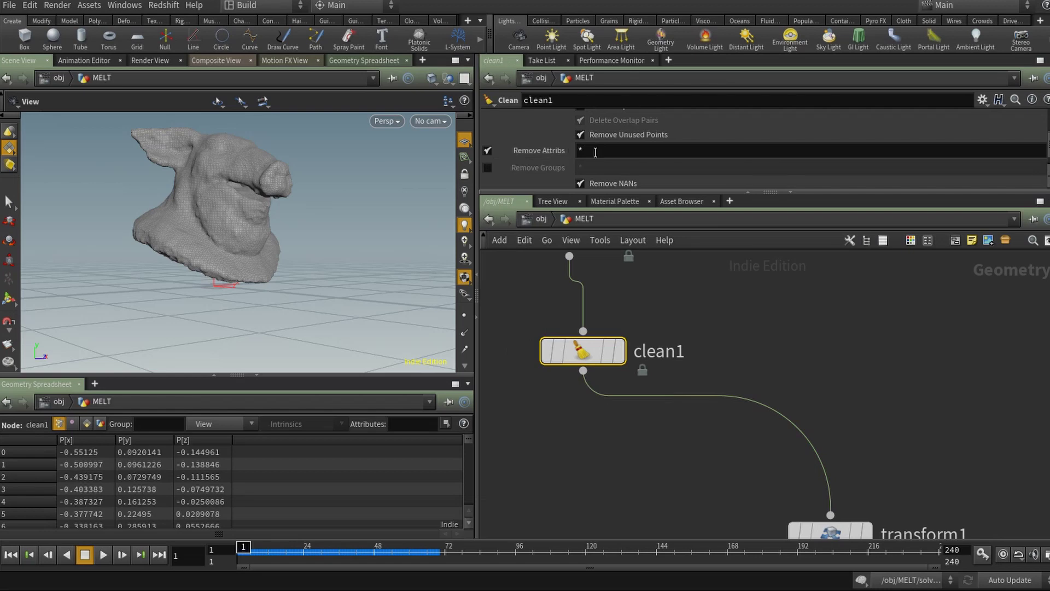
{"action": "left_click", "coordinate": [591, 152]}
{"action": "double_click", "coordinate": [585, 150]}
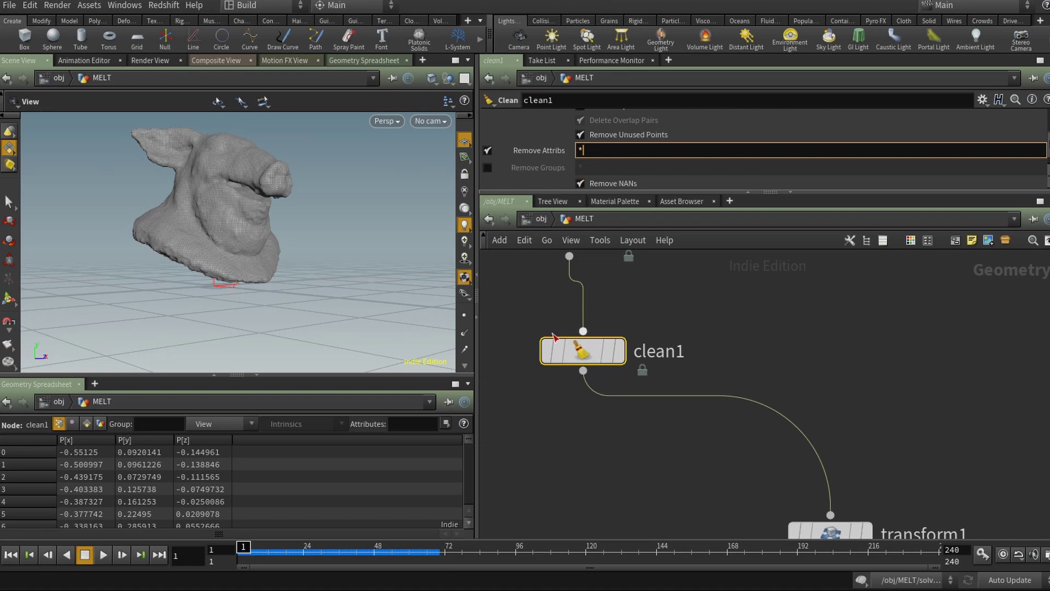
- Compare the testgeometry_pighead1 output with the clean1 output by displaying each in the viewport
{"action": "mouse_move", "coordinate": [624, 356]}
{"action": "middle_click_drag", "start_coordinate": [683, 328], "coordinate": [727, 383]}
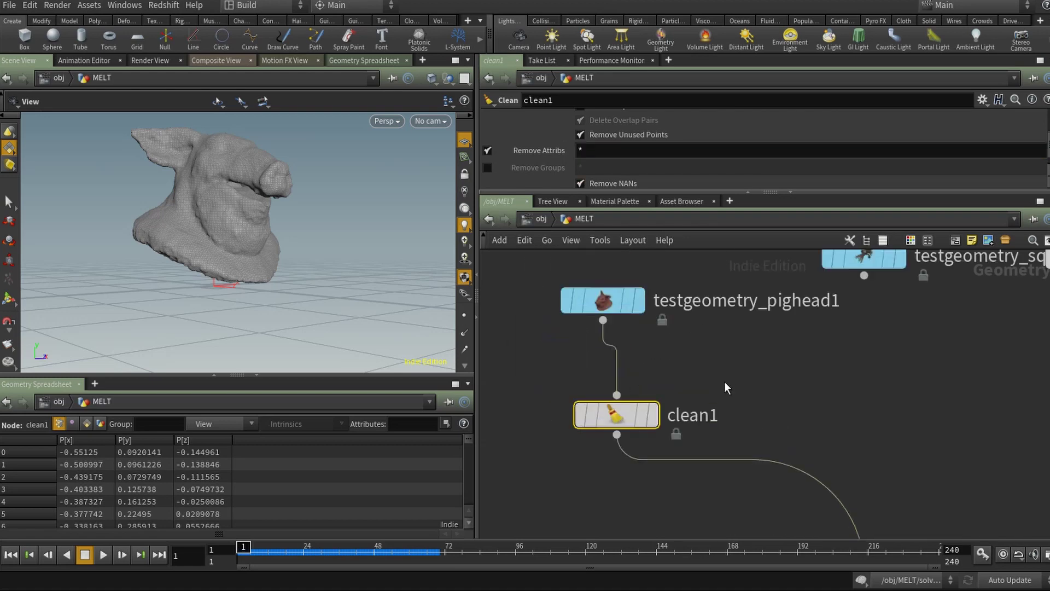
{"action": "left_click", "coordinate": [636, 302]}
{"action": "left_click_drag", "start_coordinate": [618, 415], "coordinate": [615, 415]}
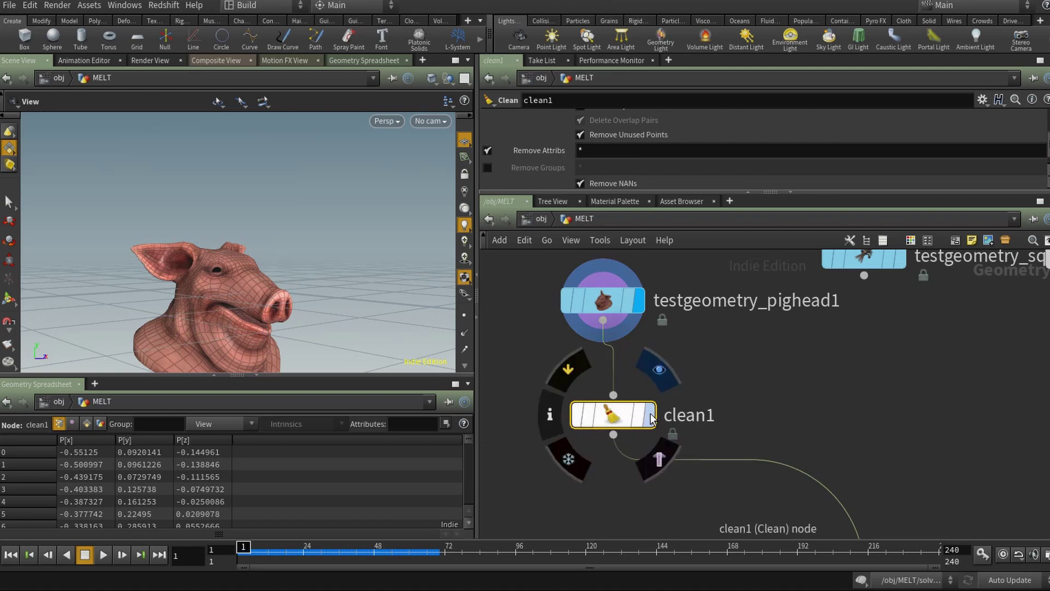
{"action": "left_click", "coordinate": [656, 370]}
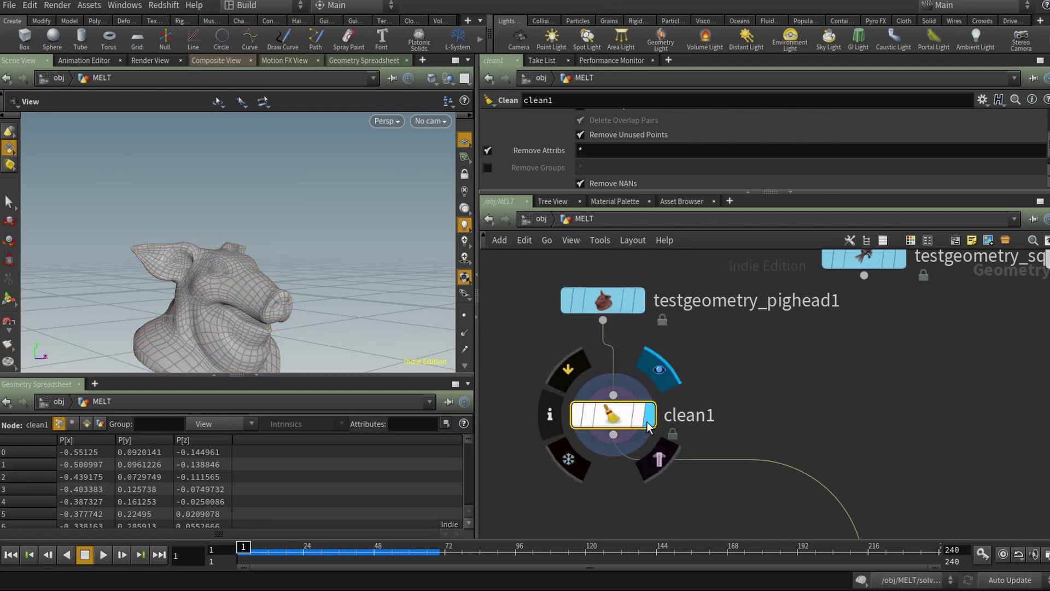
- Display the transform1 output in the viewport to check the pig head's orientation
{"action": "middle_click_drag", "start_coordinate": [802, 453], "coordinate": [643, 295]}
{"action": "mouse_move", "coordinate": [748, 365]}
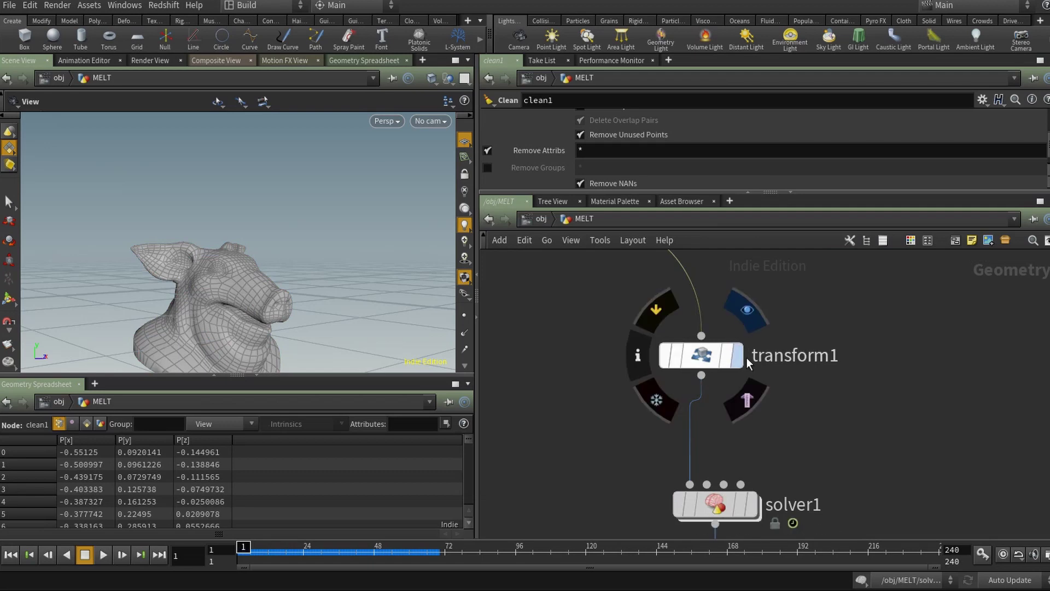
{"action": "left_click", "coordinate": [747, 310]}
{"action": "middle_click_drag", "start_coordinate": [840, 482], "coordinate": [736, 356]}
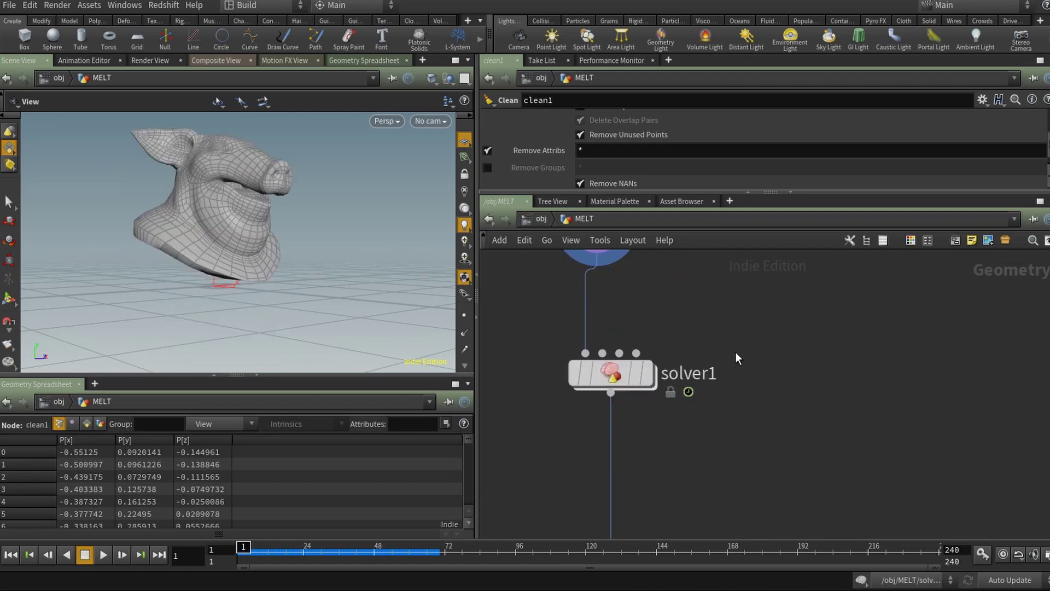
- Reposition solver1 slightly beneath transform1 and make it the displayed node
{"action": "middle_click_drag", "start_coordinate": [535, 315], "coordinate": [622, 350]}
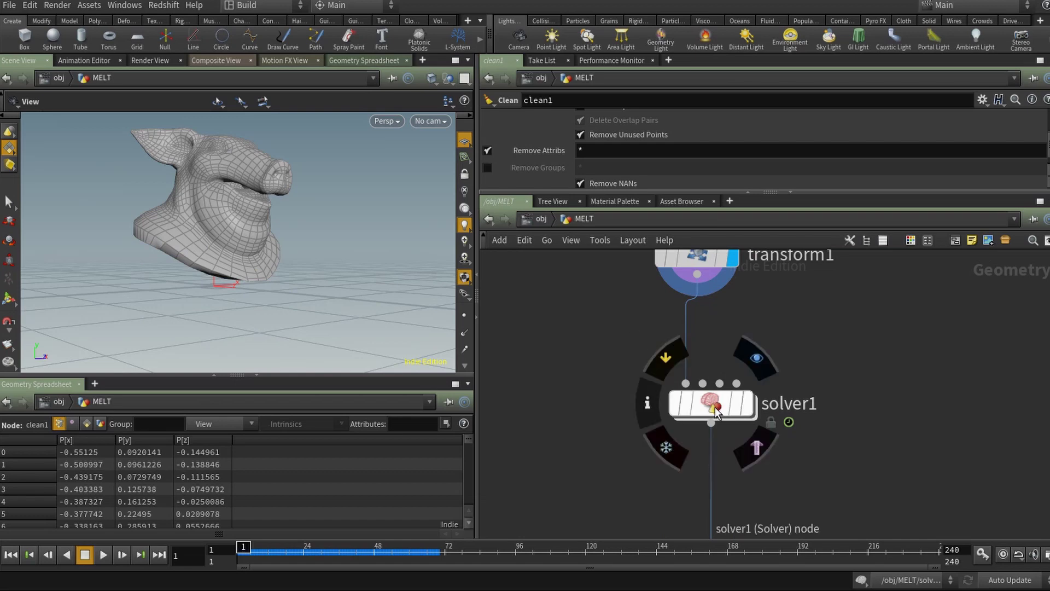
{"action": "mouse_move", "coordinate": [714, 407]}
{"action": "left_mouse_down"}
{"action": "mouse_move", "coordinate": [694, 395]}
{"action": "mouse_move", "coordinate": [700, 406]}
{"action": "left_mouse_up"}
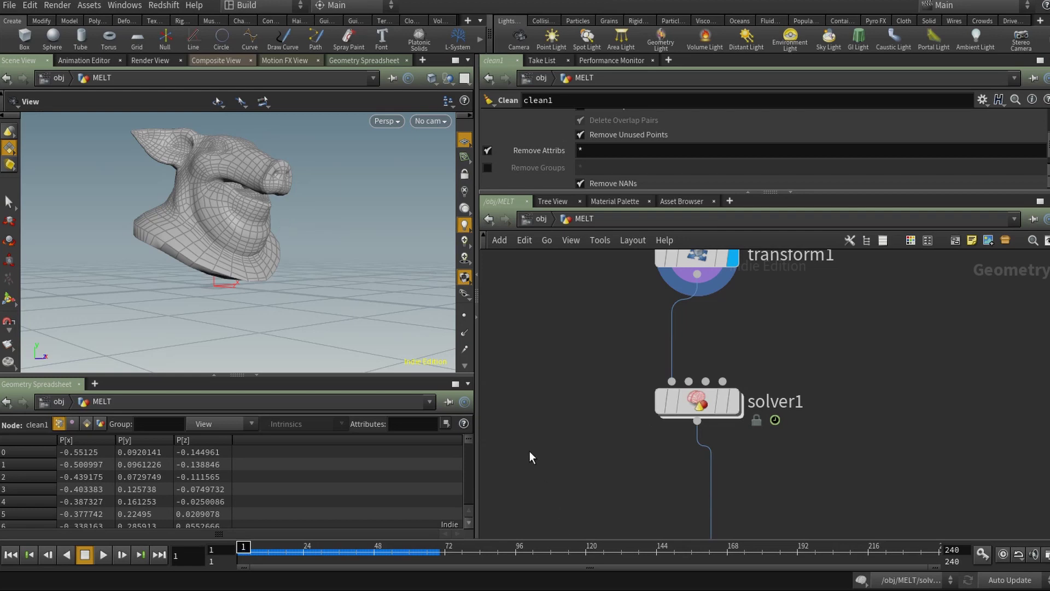
{"action": "mouse_move", "coordinate": [702, 402]}
{"action": "scroll", "coordinate": [702, 402], "scroll_direction": "down", "scroll_amount": 2}
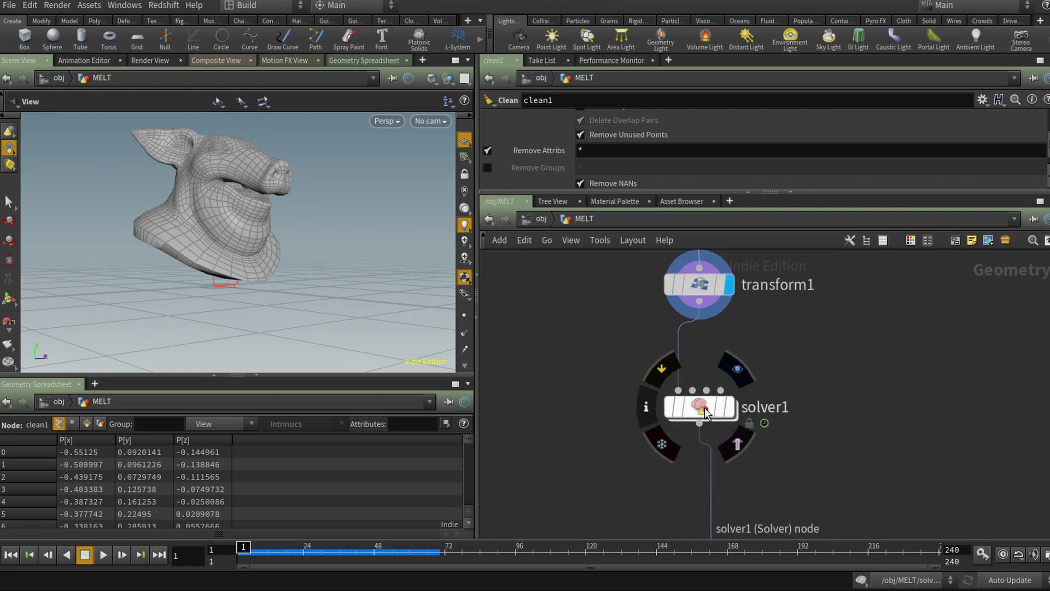
{"action": "double_click", "coordinate": [693, 405]}
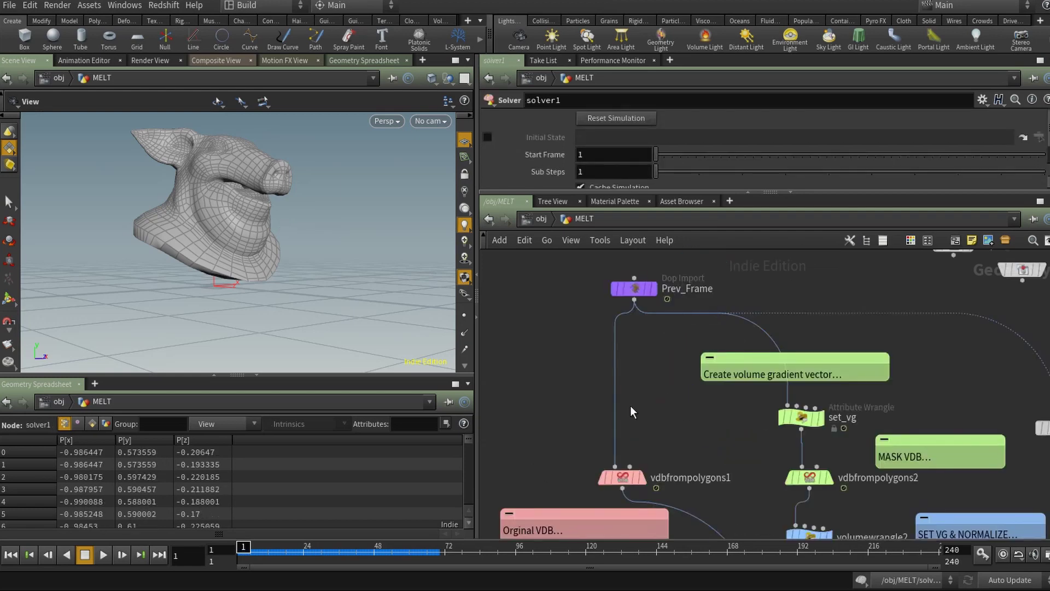
{"action": "left_click", "coordinate": [489, 218]}
{"action": "left_click", "coordinate": [732, 407]}
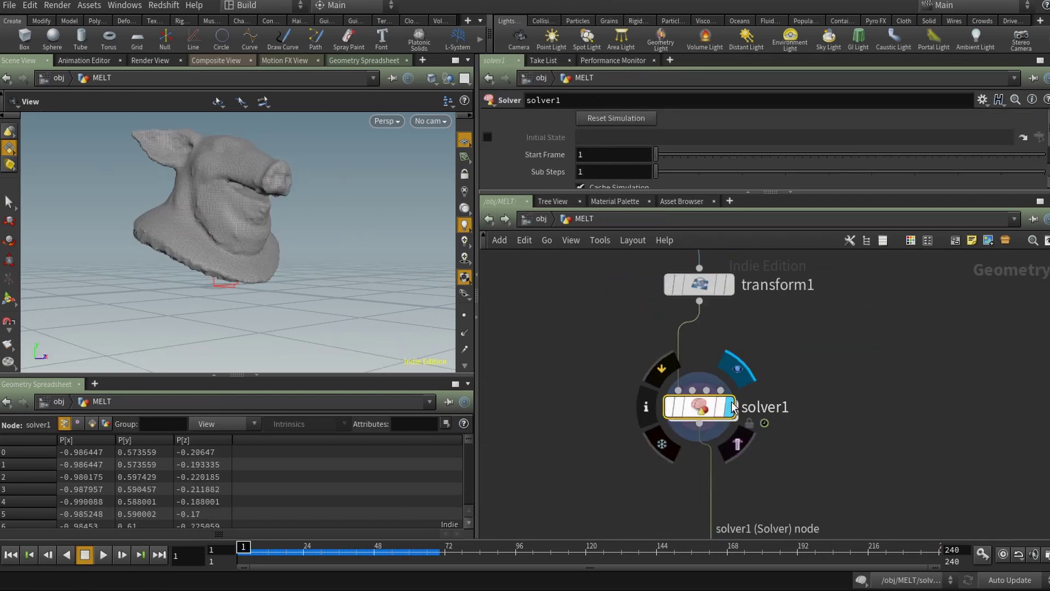
- Open the network inside solver1 and show the area around the Prev_Frame node
{"action": "double_click", "coordinate": [702, 404]}
{"action": "scroll", "coordinate": [603, 324], "scroll_direction": "down", "scroll_amount": 2}
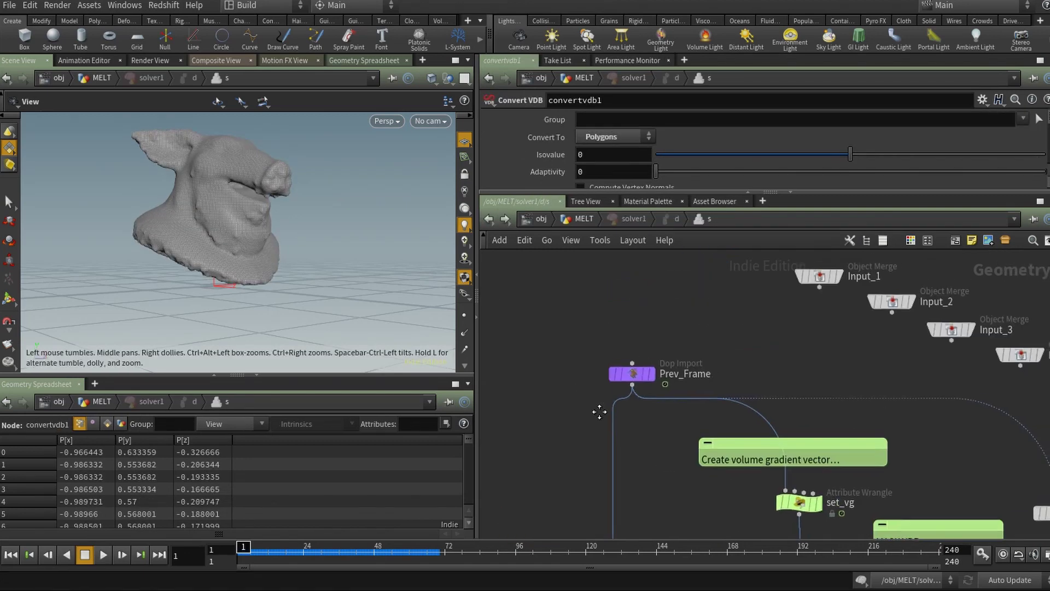
{"action": "scroll", "coordinate": [543, 268], "scroll_direction": "up", "scroll_amount": 2}
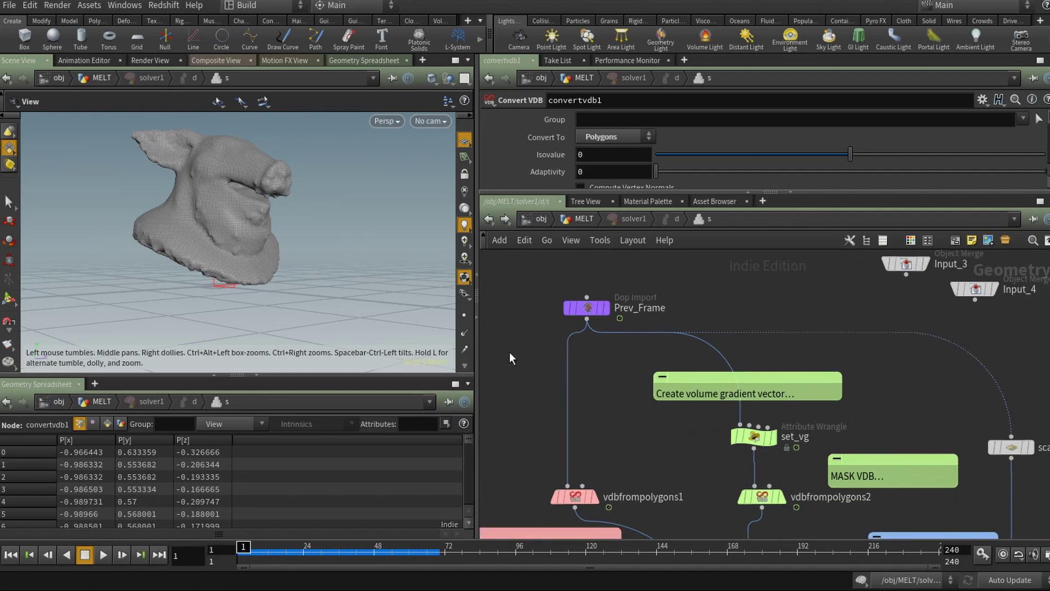
{"action": "middle_click_drag", "start_coordinate": [509, 358], "coordinate": [559, 326]}
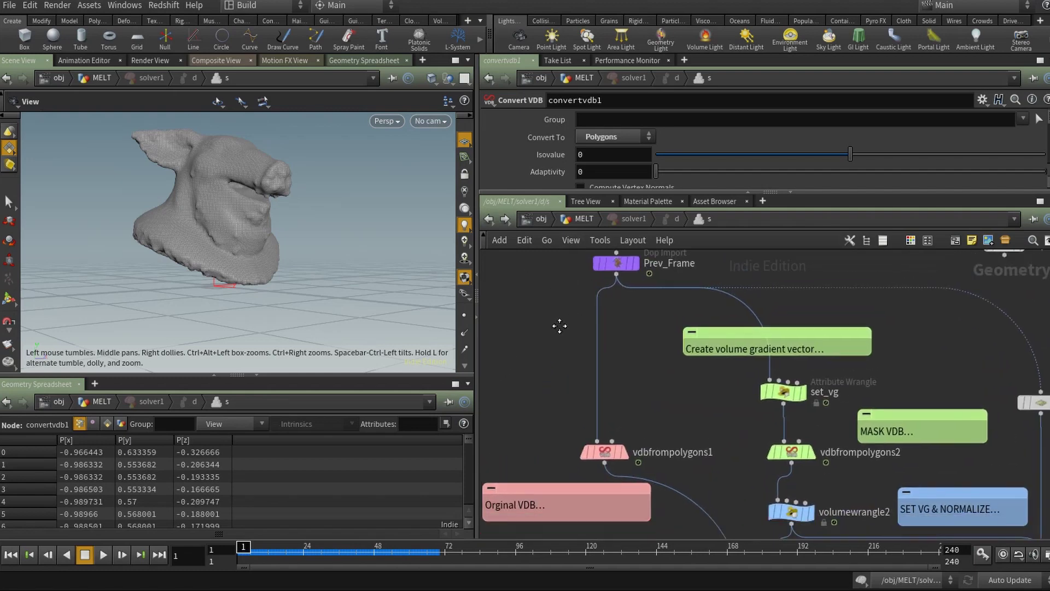
- Examine the solver's node chain from Prev_Frame through the VDB conversions and volume wrangles to vdbreshapesdf1 and vdbsmooth1
{"action": "middle_click_drag", "start_coordinate": [557, 368], "coordinate": [568, 55]}
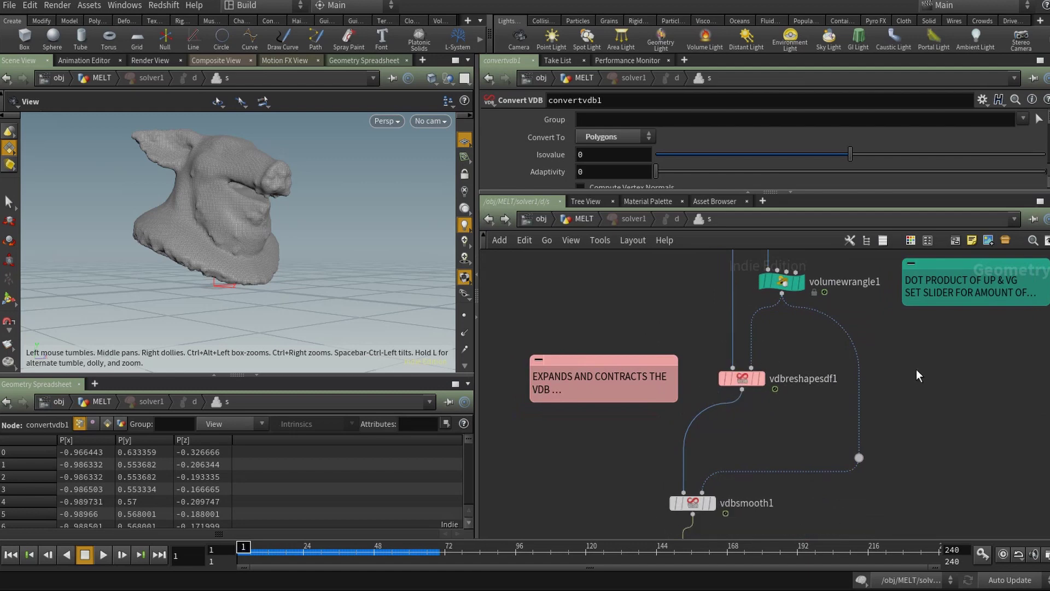
{"action": "middle_click_drag", "start_coordinate": [889, 352], "coordinate": [755, 370]}
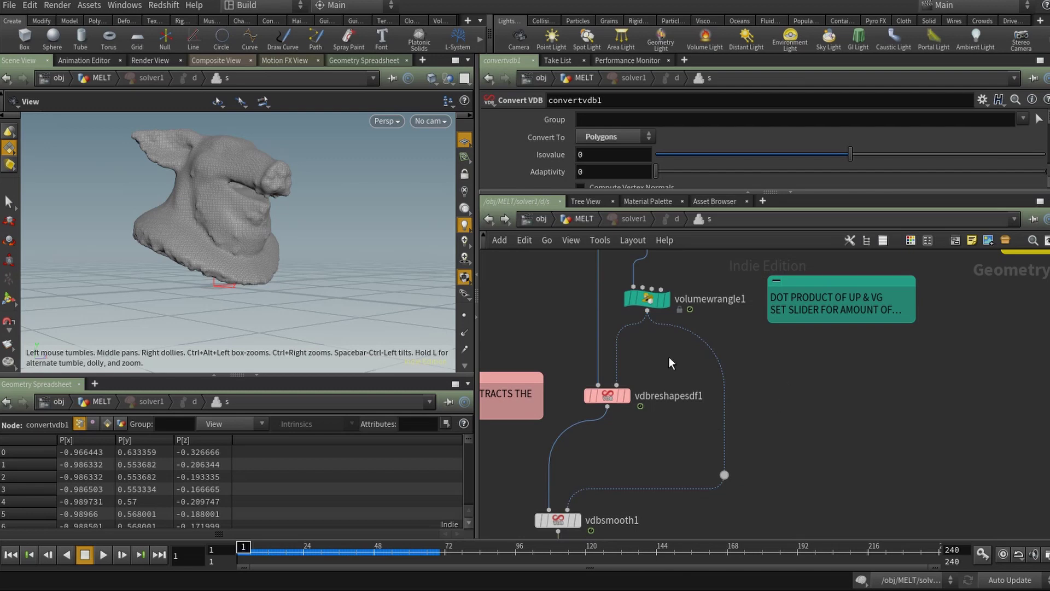
{"action": "middle_click_drag", "start_coordinate": [489, 353], "coordinate": [625, 502]}
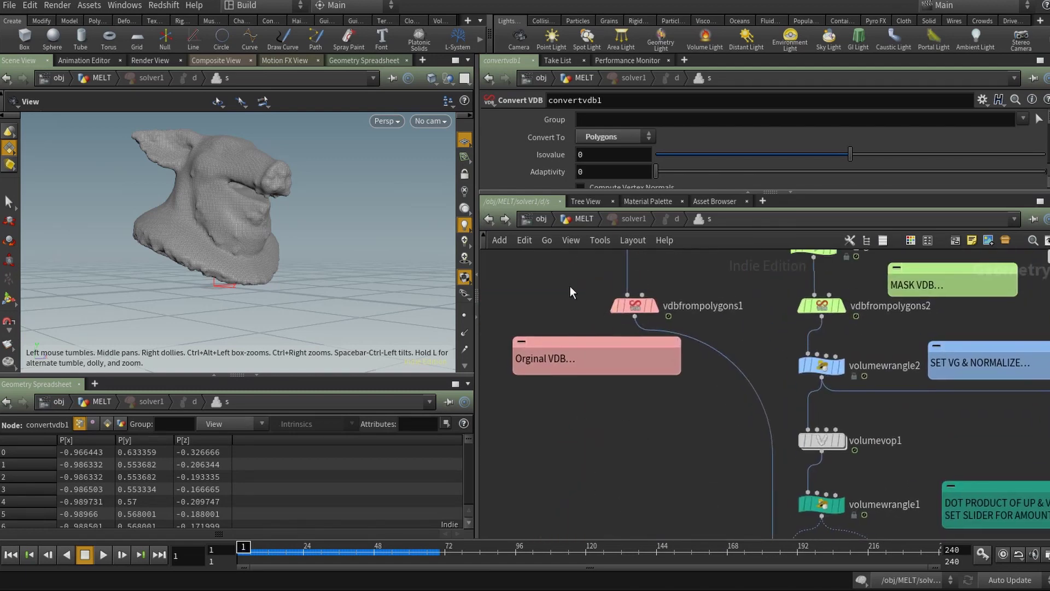
{"action": "left_click", "coordinate": [546, 240]}
{"action": "left_click", "coordinate": [534, 297]}
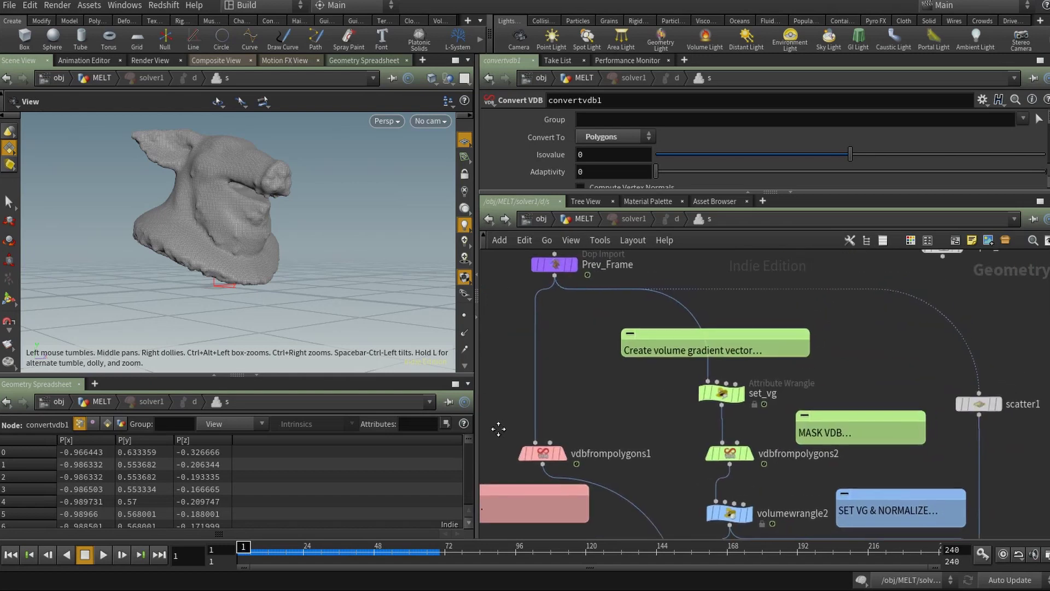
{"action": "mouse_move", "coordinate": [613, 402]}
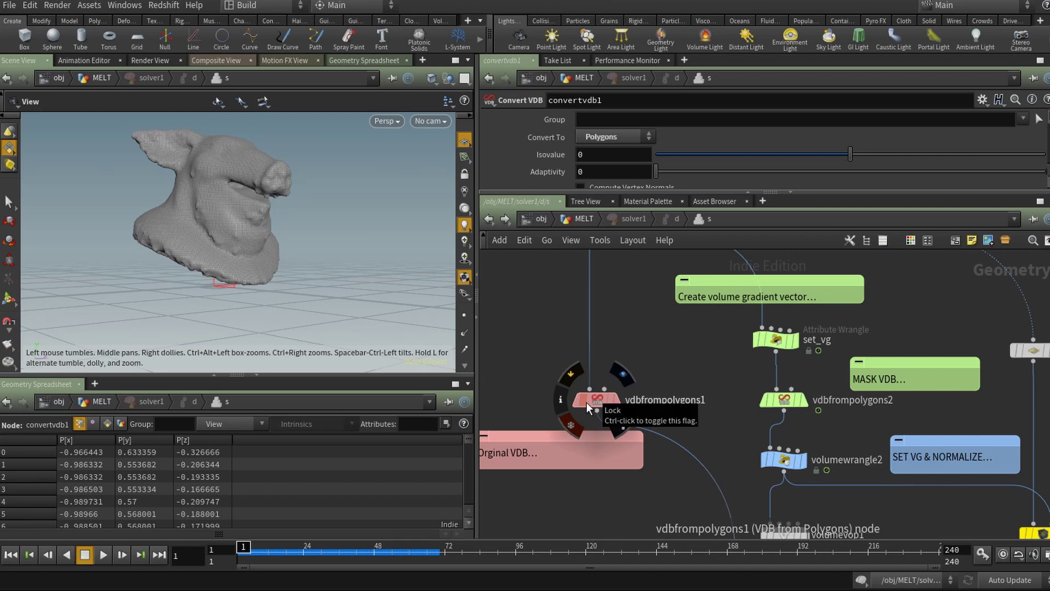
{"action": "mouse_move", "coordinate": [586, 408]}
{"action": "middle_mouse_down"}
{"action": "mouse_move", "coordinate": [662, 320]}
{"action": "mouse_move", "coordinate": [575, 397]}
{"action": "middle_mouse_up"}
{"action": "middle_click_drag", "start_coordinate": [697, 303], "coordinate": [606, 321]}
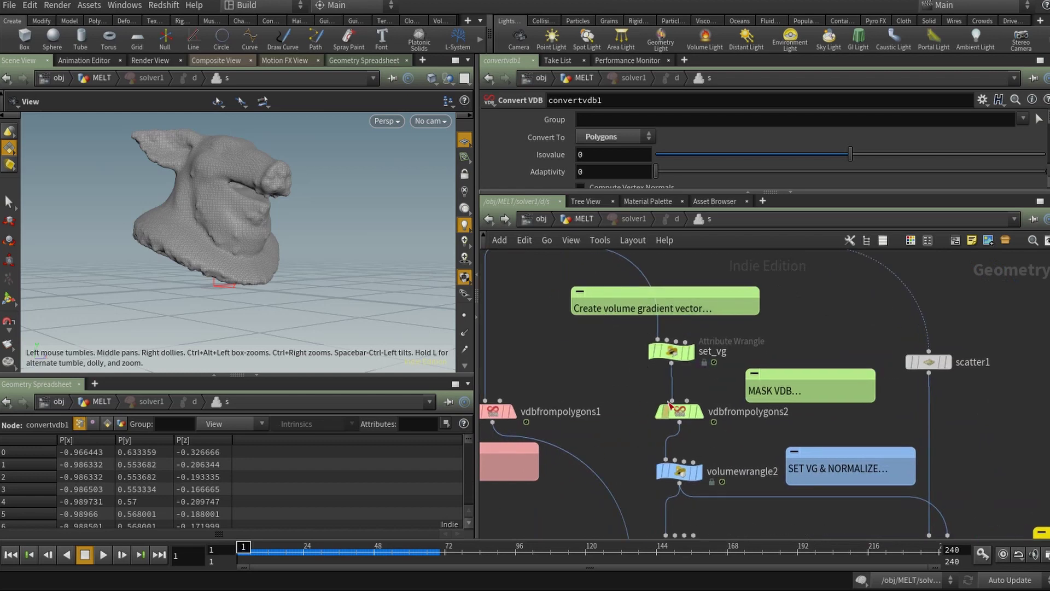
{"action": "middle_click_drag", "start_coordinate": [645, 519], "coordinate": [678, 327]}
{"action": "middle_click_drag", "start_coordinate": [611, 405], "coordinate": [662, 281]}
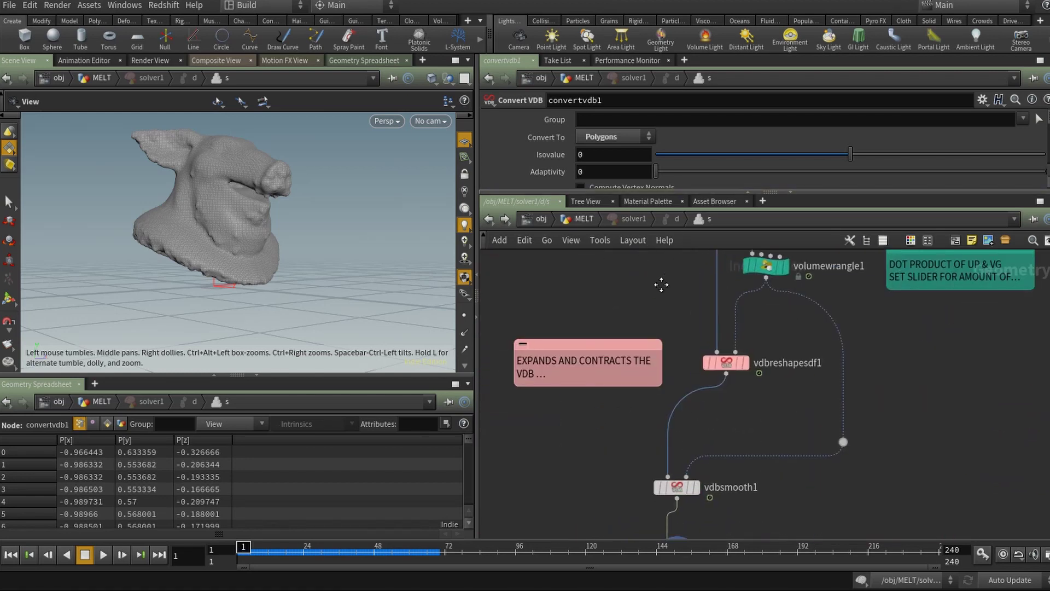
- Locate vdbreshapesdf1 in the solver network and examine the pig head mesh from the side, above and underneath
{"action": "scroll", "coordinate": [706, 345], "scroll_direction": "up", "scroll_amount": 5}
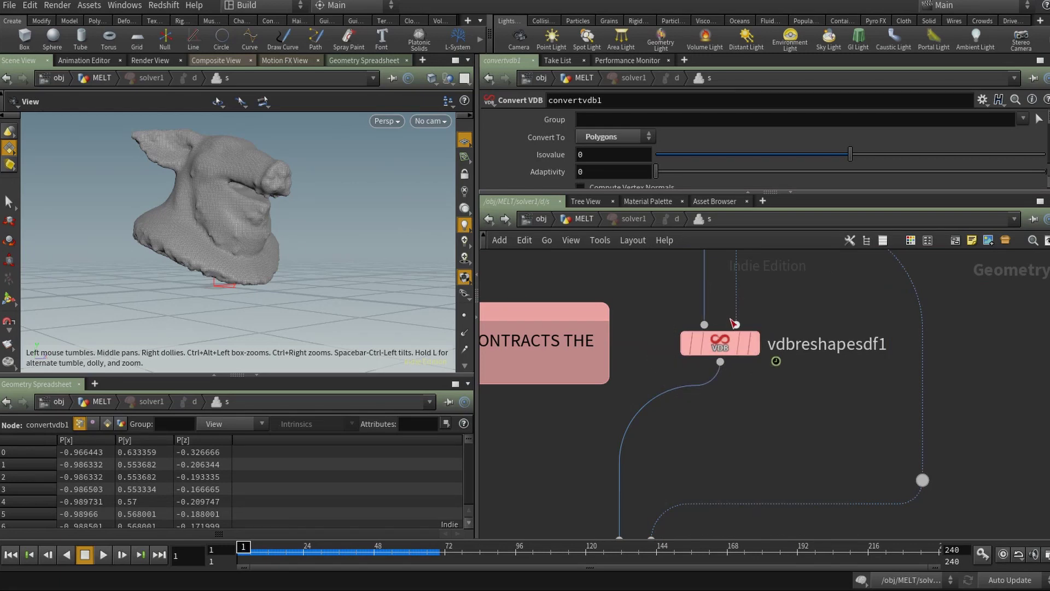
{"action": "mouse_move", "coordinate": [727, 351]}
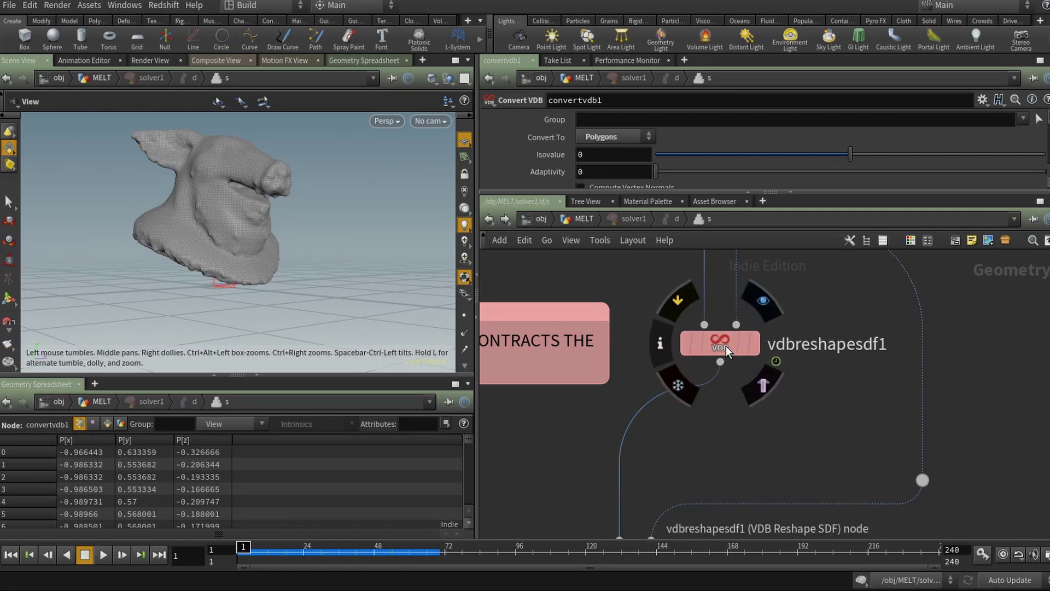
{"action": "left_click_drag", "start_coordinate": [224, 280], "coordinate": [274, 251]}
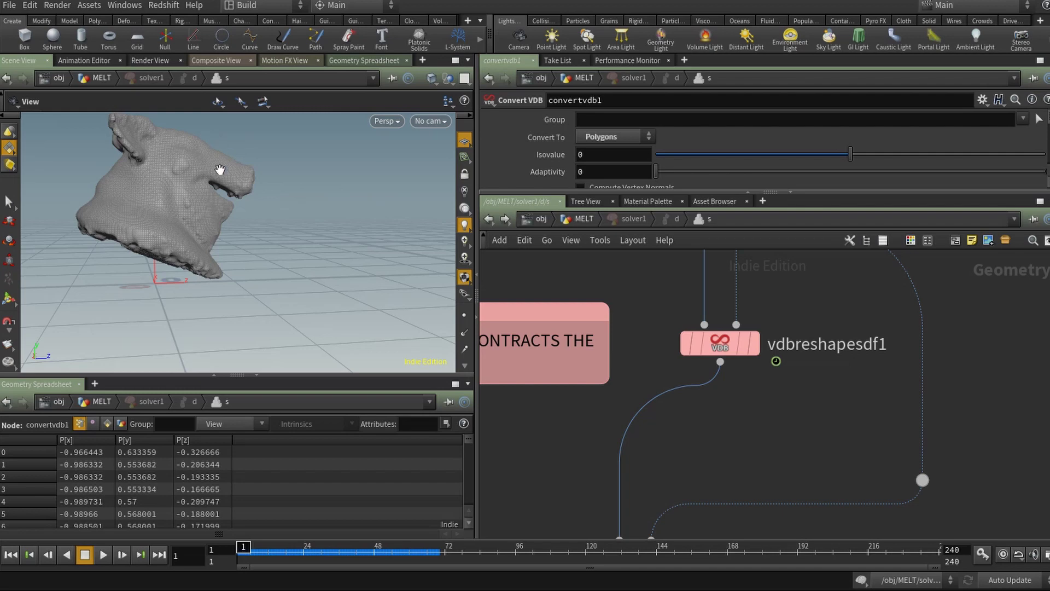
{"action": "left_click_drag", "start_coordinate": [218, 176], "coordinate": [258, 237]}
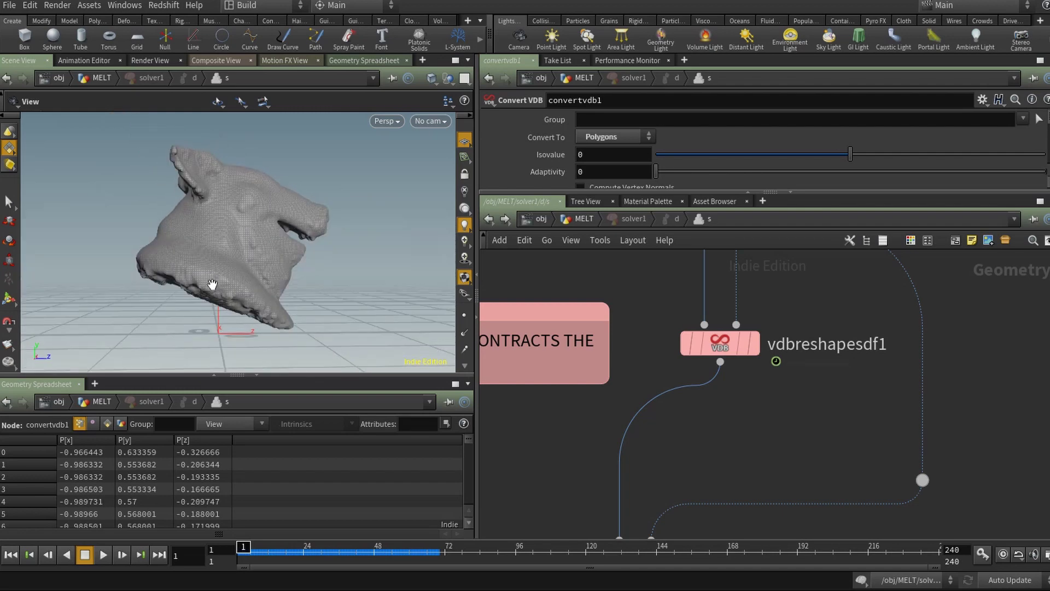
{"action": "left_click_drag", "start_coordinate": [208, 284], "coordinate": [224, 265]}
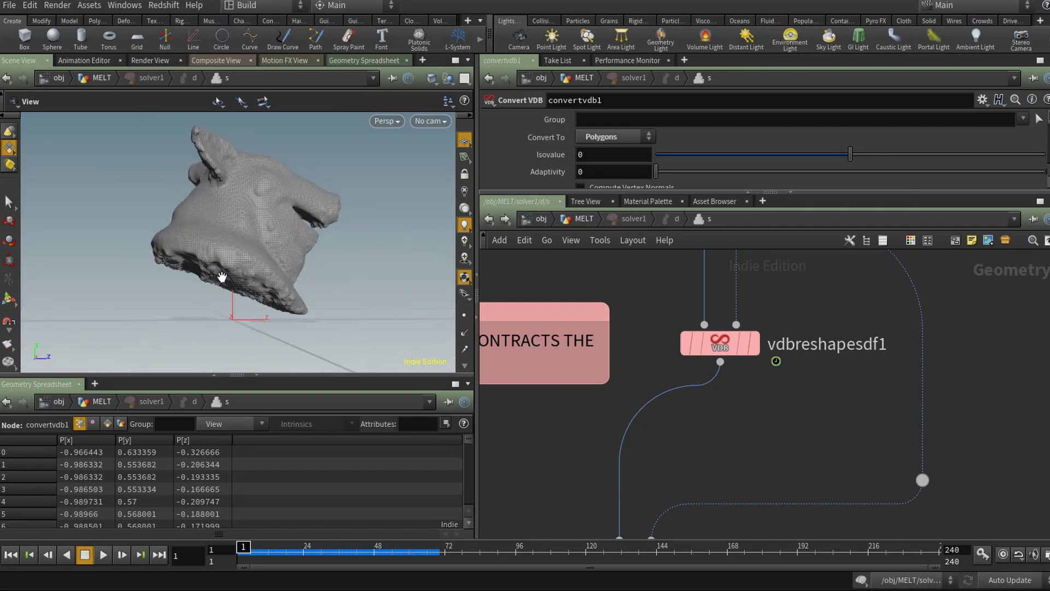
{"action": "left_click_drag", "start_coordinate": [221, 276], "coordinate": [231, 228]}
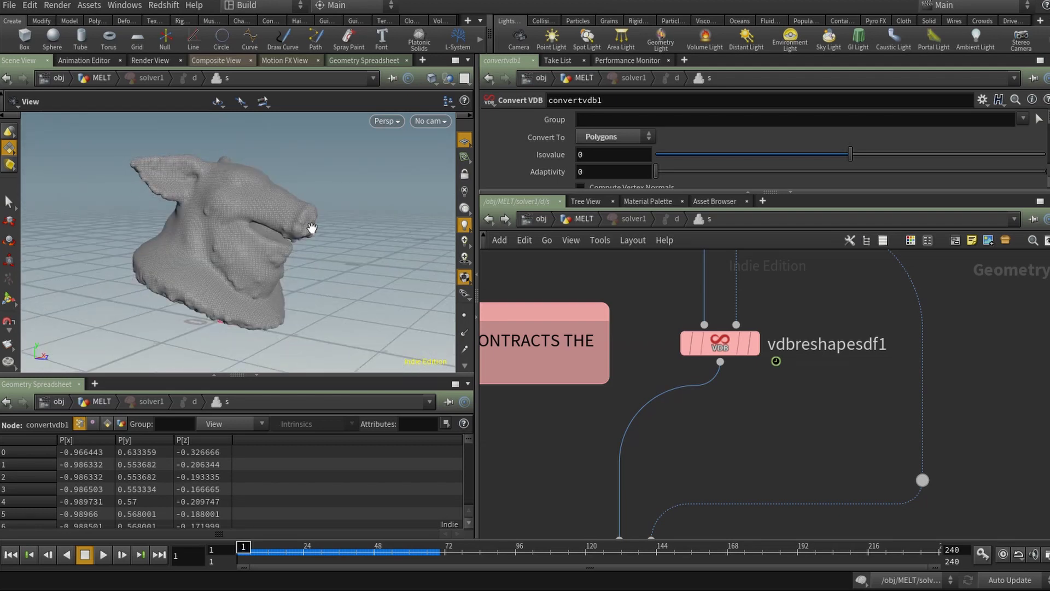
{"action": "left_click_drag", "start_coordinate": [299, 184], "coordinate": [289, 205]}
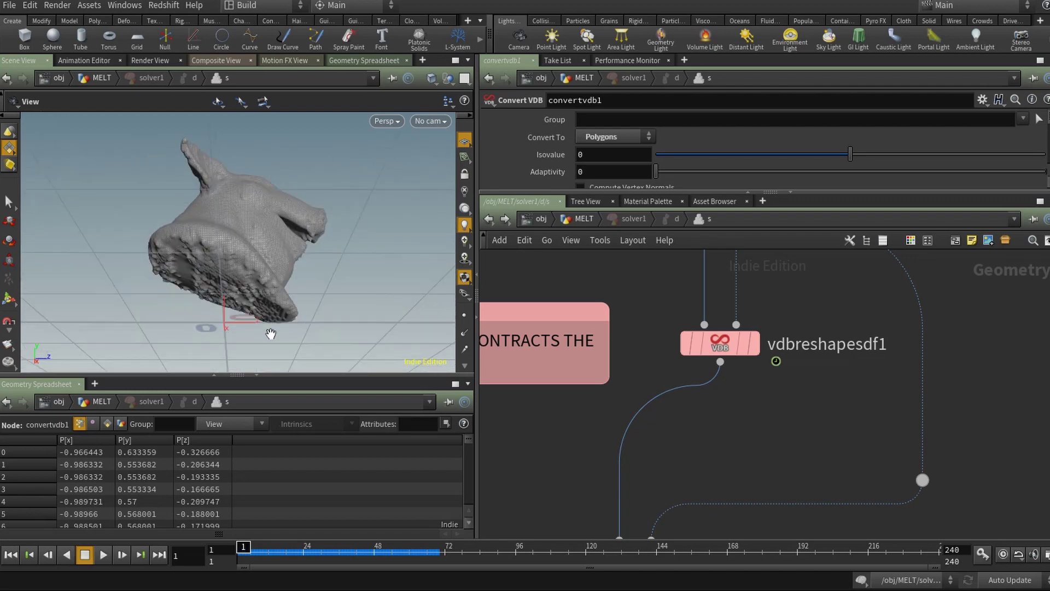
{"action": "left_click_drag", "start_coordinate": [270, 328], "coordinate": [244, 249]}
{"action": "middle_click_drag", "start_coordinate": [244, 248], "coordinate": [217, 308]}
{"action": "left_click_drag", "start_coordinate": [236, 261], "coordinate": [251, 216]}
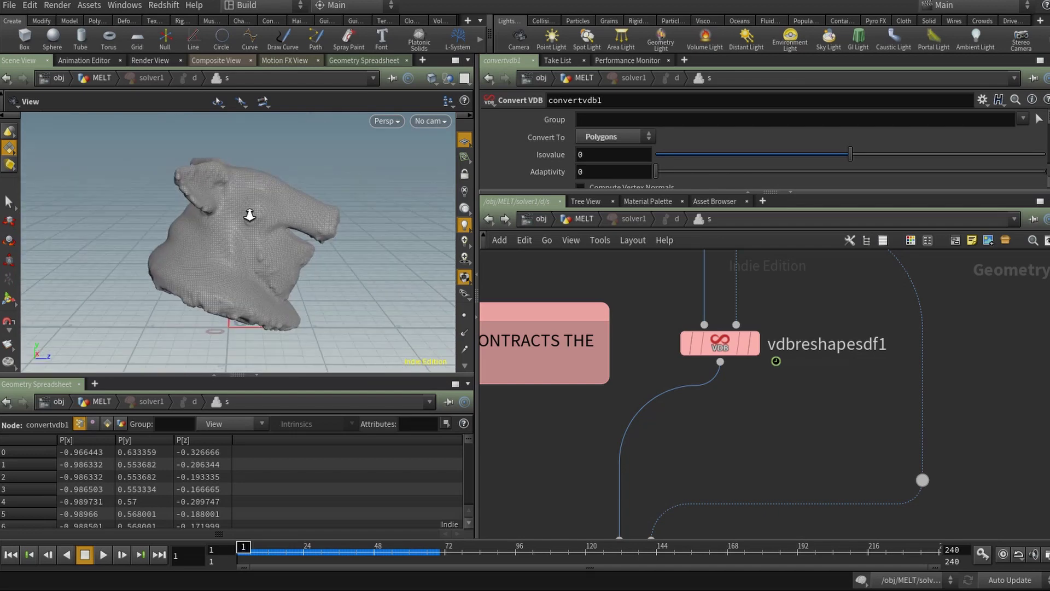
{"action": "left_click_drag", "start_coordinate": [251, 251], "coordinate": [240, 257]}
{"action": "middle_click_drag", "start_coordinate": [746, 396], "coordinate": [727, 453]}
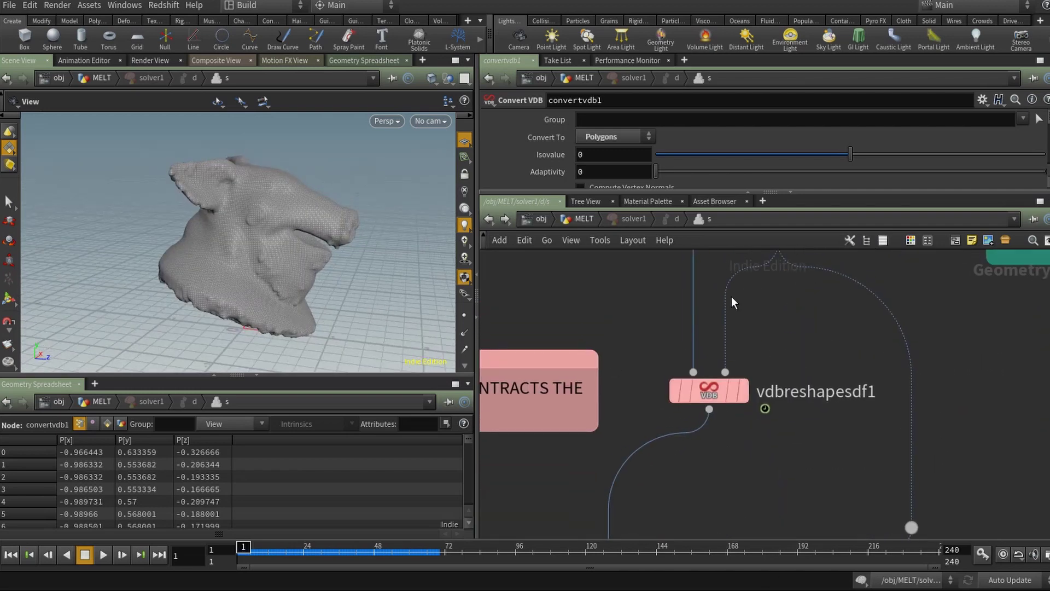
{"action": "mouse_move", "coordinate": [704, 395]}
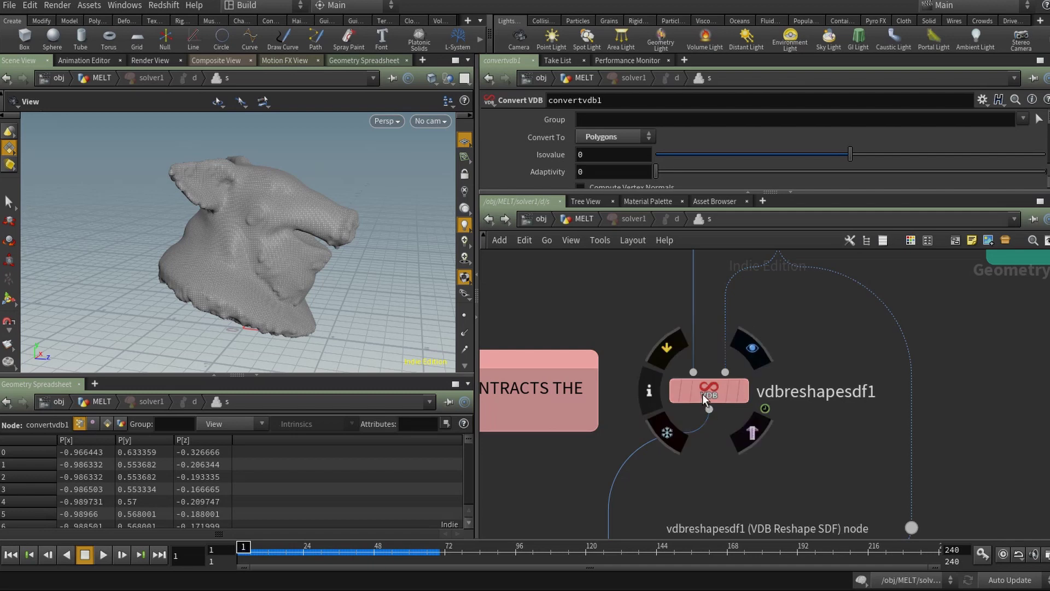
- Trace the chain back up towards Prev_Frame and show the VEX code of the set_vg attribute wrangle
{"action": "middle_click_drag", "start_coordinate": [616, 297], "coordinate": [677, 443]}
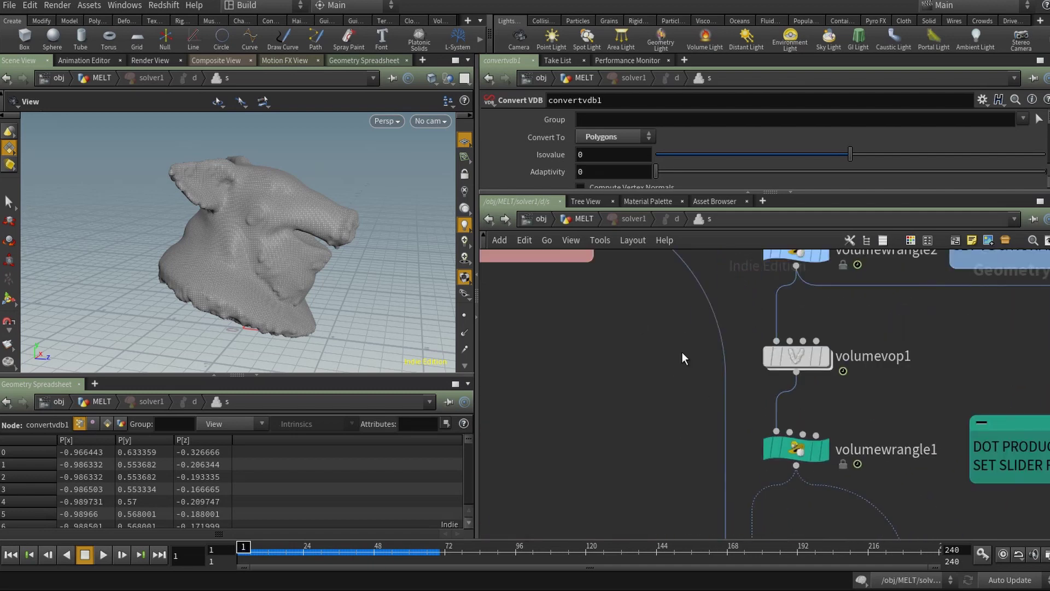
{"action": "middle_click_drag", "start_coordinate": [684, 356], "coordinate": [683, 487]}
{"action": "mouse_move", "coordinate": [637, 341]}
{"action": "middle_mouse_down"}
{"action": "mouse_move", "coordinate": [644, 424]}
{"action": "mouse_move", "coordinate": [862, 298]}
{"action": "middle_mouse_up"}
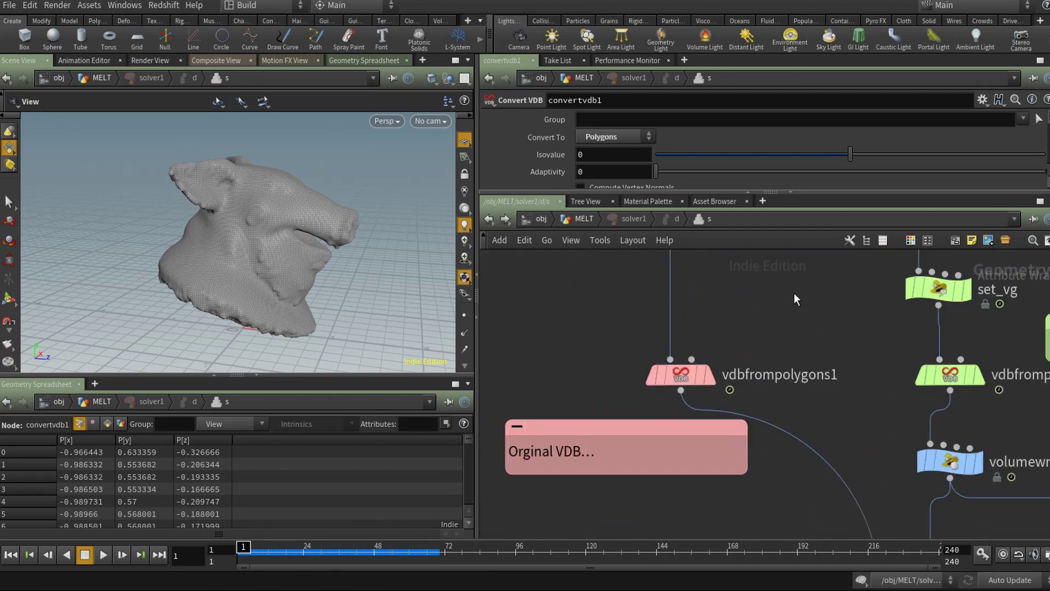
{"action": "mouse_move", "coordinate": [793, 293]}
{"action": "middle_mouse_down"}
{"action": "mouse_move", "coordinate": [587, 525]}
{"action": "mouse_move", "coordinate": [591, 396]}
{"action": "middle_mouse_up"}
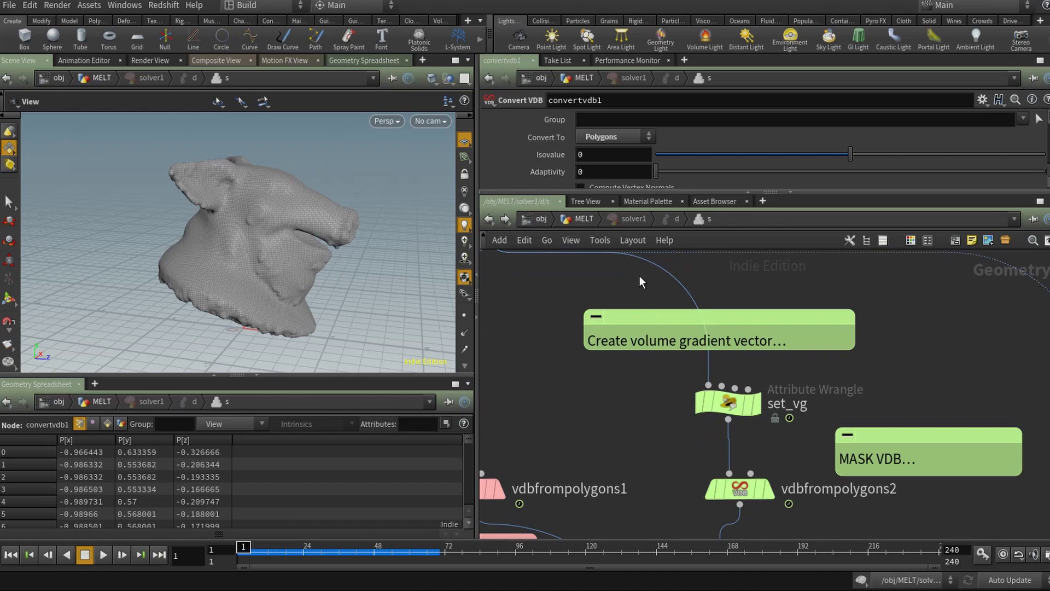
{"action": "middle_click_drag", "start_coordinate": [638, 275], "coordinate": [634, 202]}
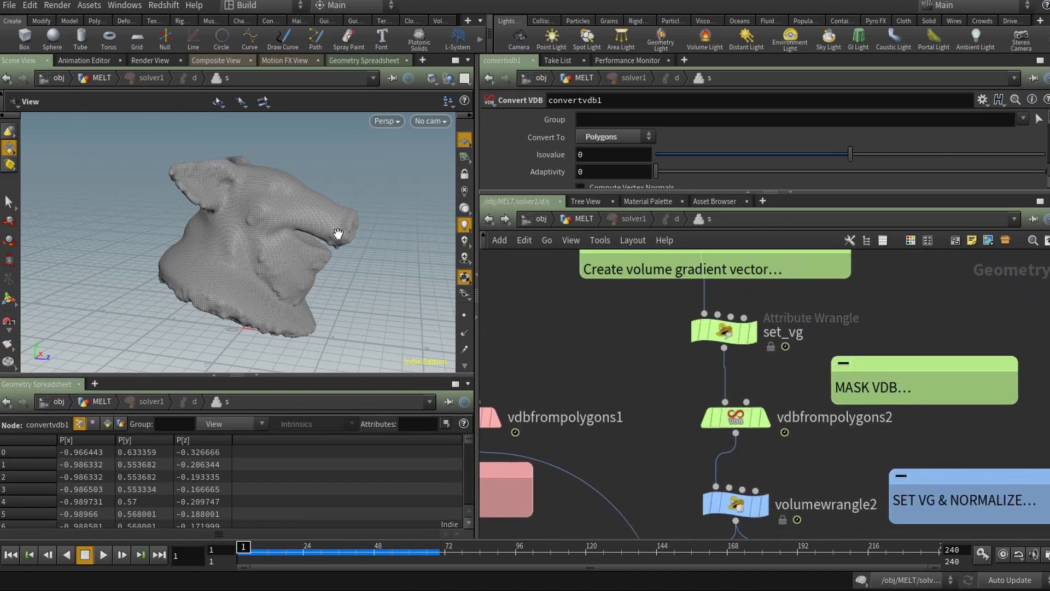
{"action": "middle_click_drag", "start_coordinate": [572, 318], "coordinate": [603, 432]}
{"action": "left_click", "coordinate": [757, 451]}
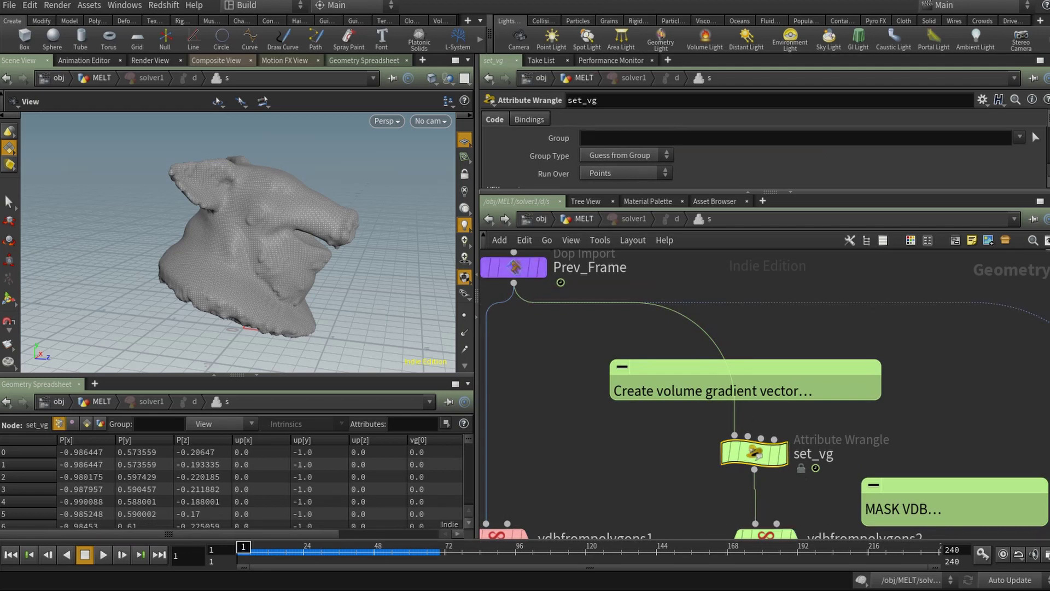
{"action": "scroll", "coordinate": [763, 148], "scroll_direction": "down", "scroll_amount": 3}
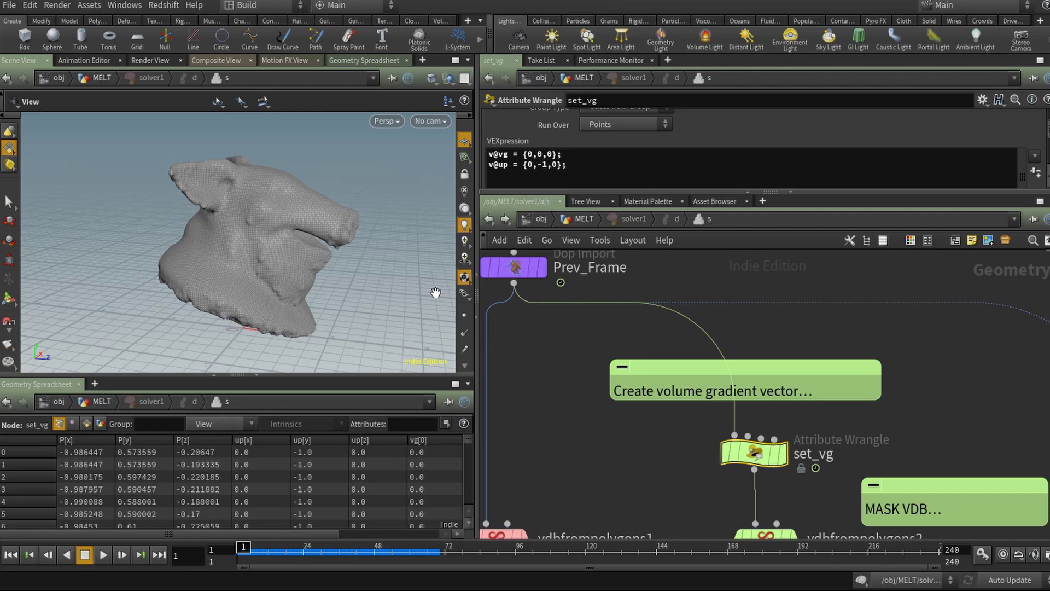
- Examine the v@up = {0,-1,0}; and v@vg = {0,0,0}; lines in set_vg's code
{"action": "triple_click", "coordinate": [569, 164]}
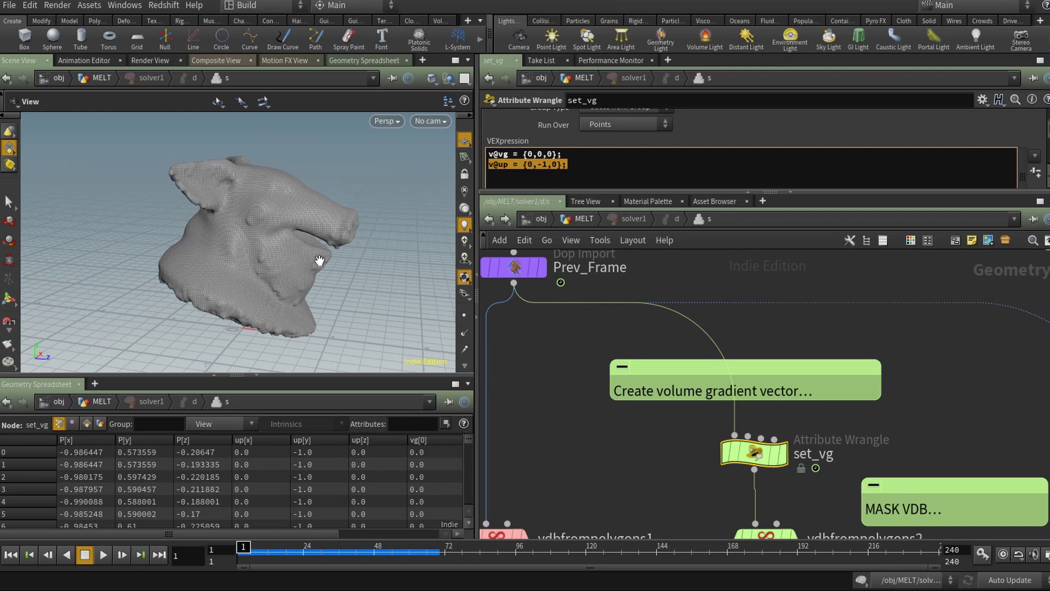
{"action": "left_click", "coordinate": [589, 165]}
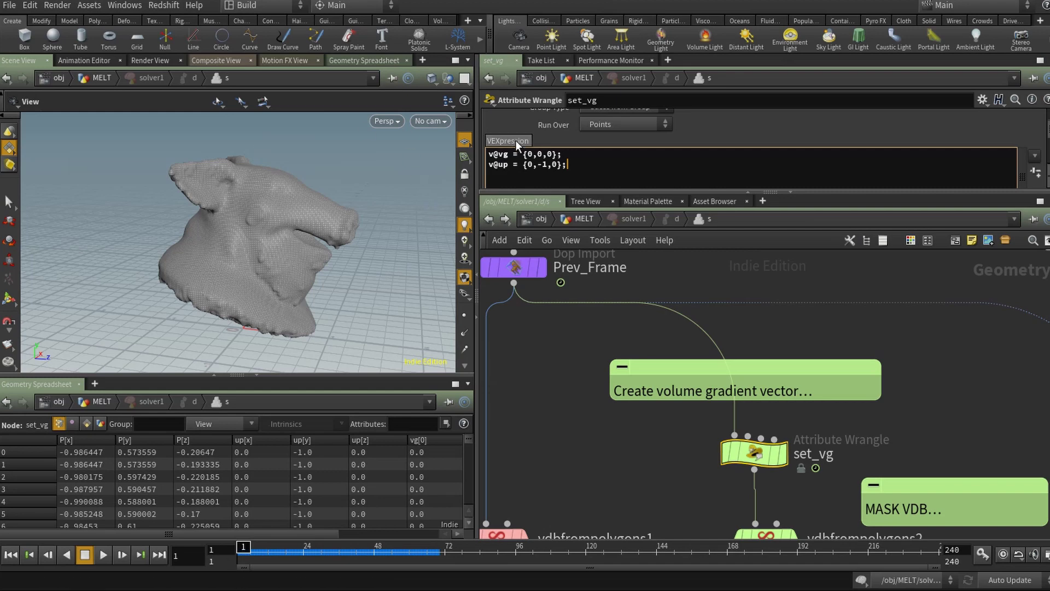
{"action": "left_click", "coordinate": [572, 154]}
{"action": "left_click_drag", "start_coordinate": [563, 153], "coordinate": [488, 154]}
{"action": "left_click", "coordinate": [497, 154]}
- Move vdbfrompolygons2 slightly to the side beneath set_vg and show its VDB settings
{"action": "middle_click_drag", "start_coordinate": [673, 467], "coordinate": [655, 326]}
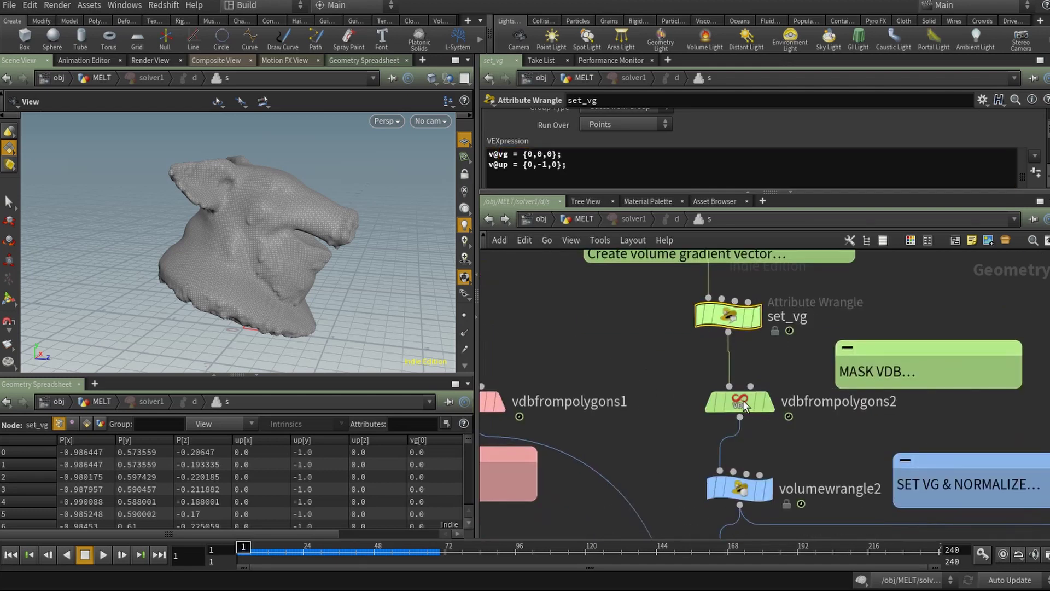
{"action": "left_click_drag", "start_coordinate": [743, 399], "coordinate": [691, 399]}
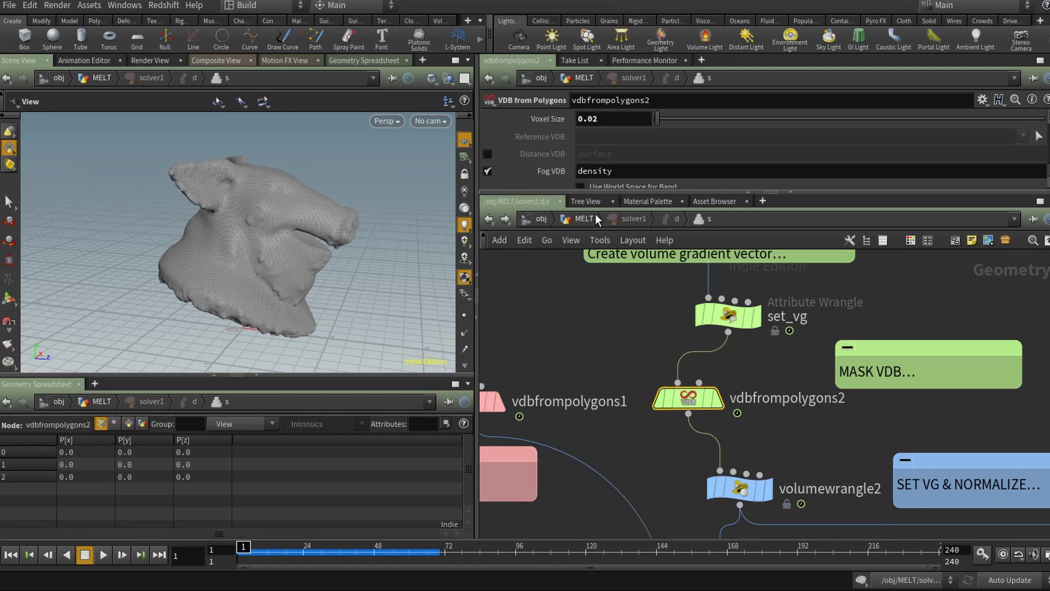
{"action": "middle_click_drag", "start_coordinate": [640, 393], "coordinate": [698, 168]}
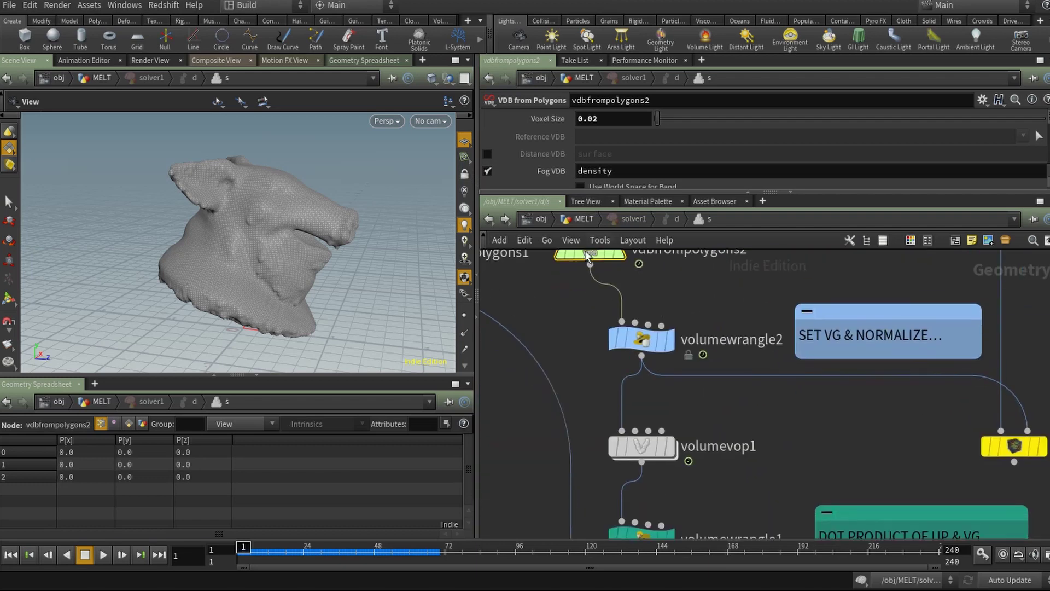
{"action": "middle_click_drag", "start_coordinate": [585, 251], "coordinate": [599, 390]}
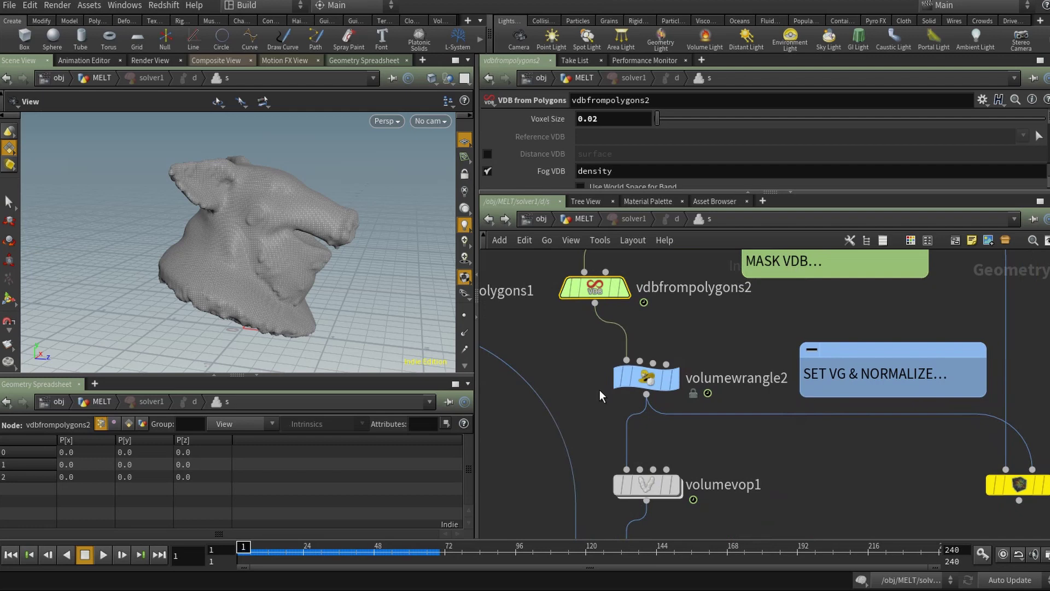
- Show the volumegradient and normalize code of volumewrangle2 and shift the node slightly sideways above volumevop1
{"action": "left_click", "coordinate": [647, 379]}
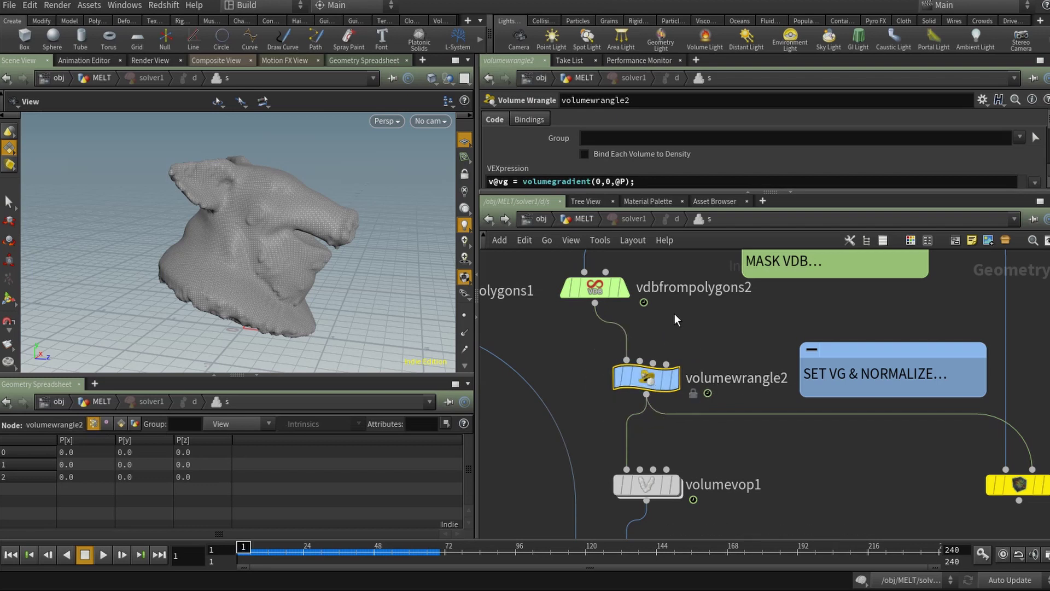
{"action": "scroll", "coordinate": [1016, 175], "scroll_direction": "down", "scroll_amount": 3}
{"action": "key", "text": "Return"}
{"action": "key", "text": "Return"}
{"action": "type", "text": "normalize(@vg);"}
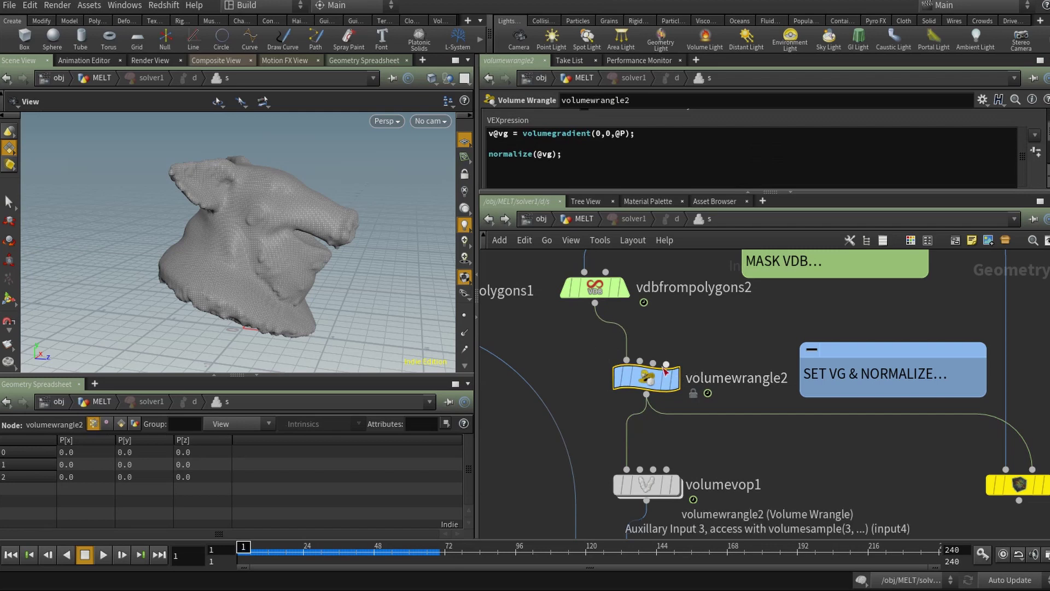
{"action": "mouse_move", "coordinate": [647, 384]}
{"action": "left_click_drag", "start_coordinate": [646, 383], "coordinate": [632, 382]}
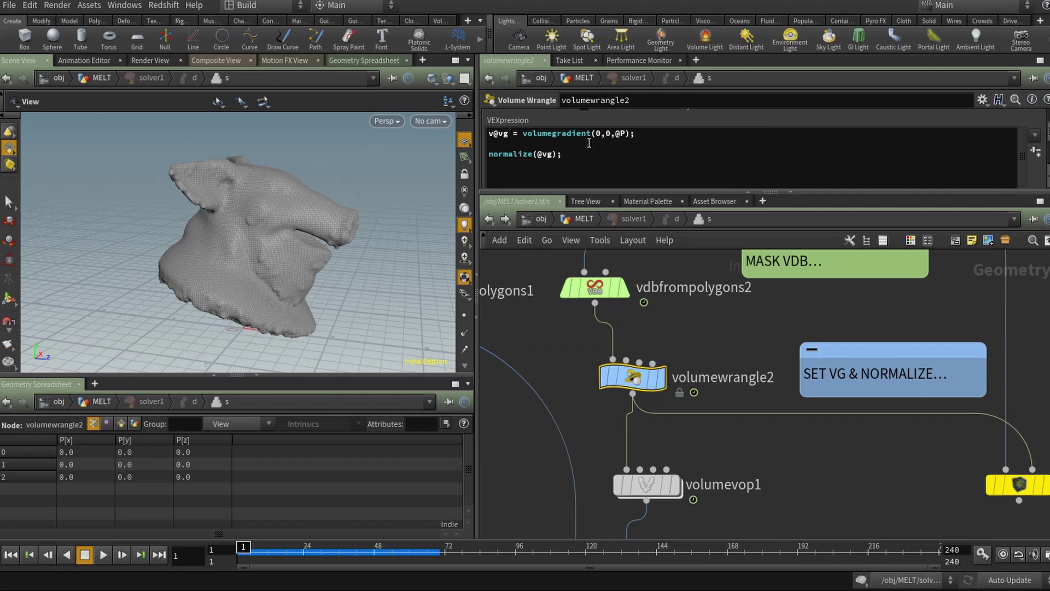
{"action": "left_click", "coordinate": [506, 134]}
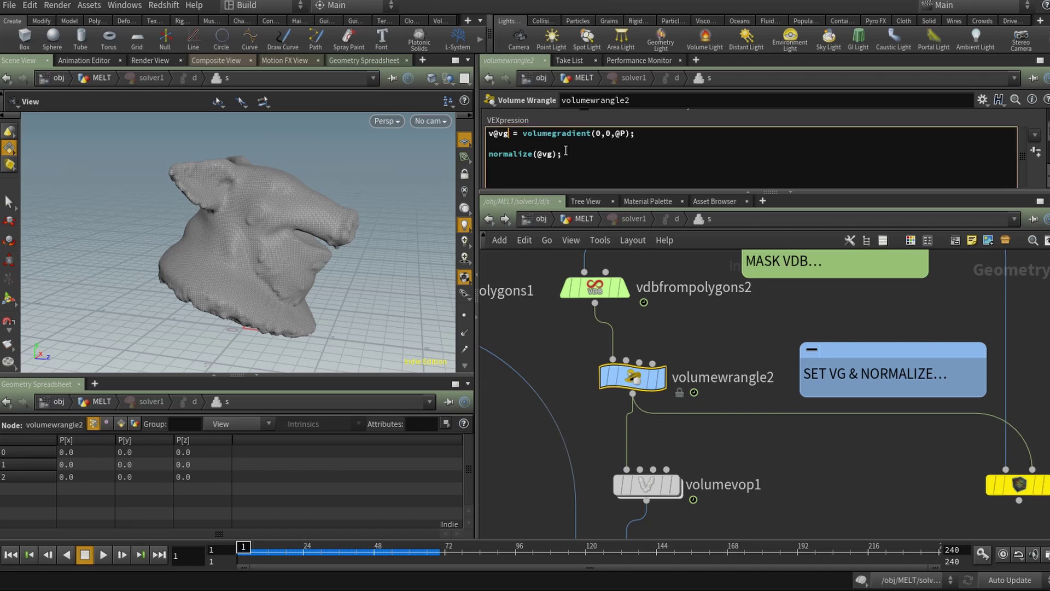
{"action": "double_click", "coordinate": [506, 132]}
{"action": "left_click", "coordinate": [575, 152]}
{"action": "left_click_drag", "start_coordinate": [585, 153], "coordinate": [484, 151]}
{"action": "left_click", "coordinate": [587, 151]}
- Display volumewrangle2's output in the viewport and list its primitives by name in the Geometry Spreadsheet
{"action": "left_click", "coordinate": [666, 379]}
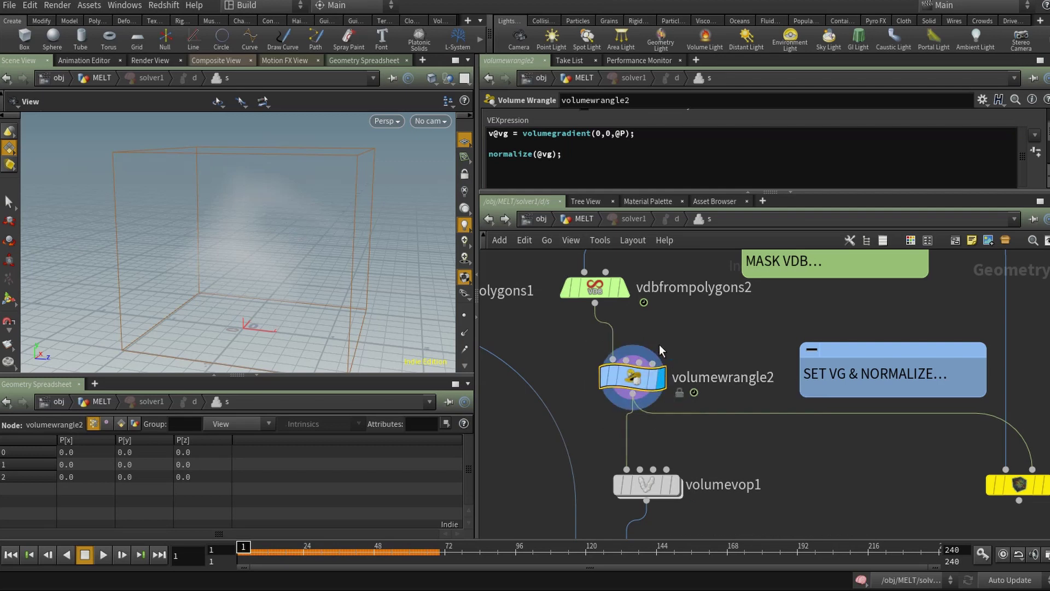
{"action": "middle_click_drag", "start_coordinate": [691, 465], "coordinate": [683, 344]}
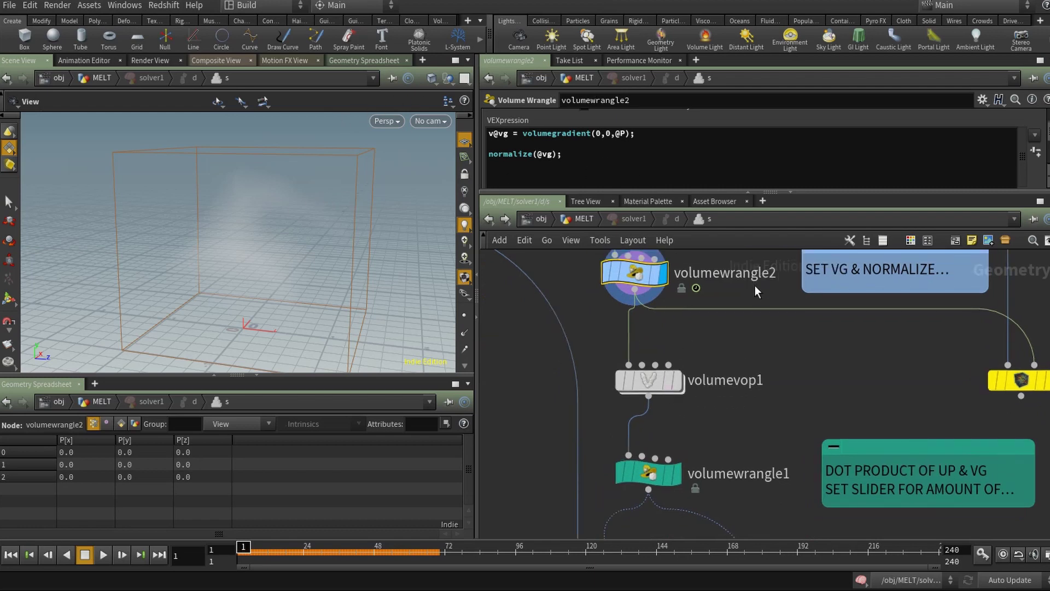
{"action": "middle_click_drag", "start_coordinate": [755, 285], "coordinate": [741, 310]}
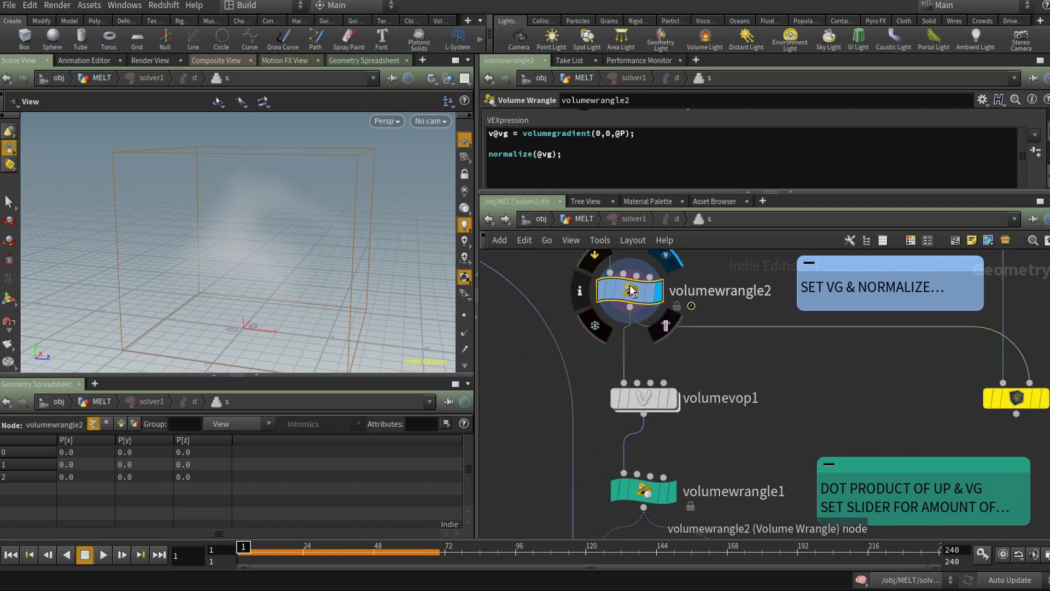
{"action": "left_click", "coordinate": [121, 423]}
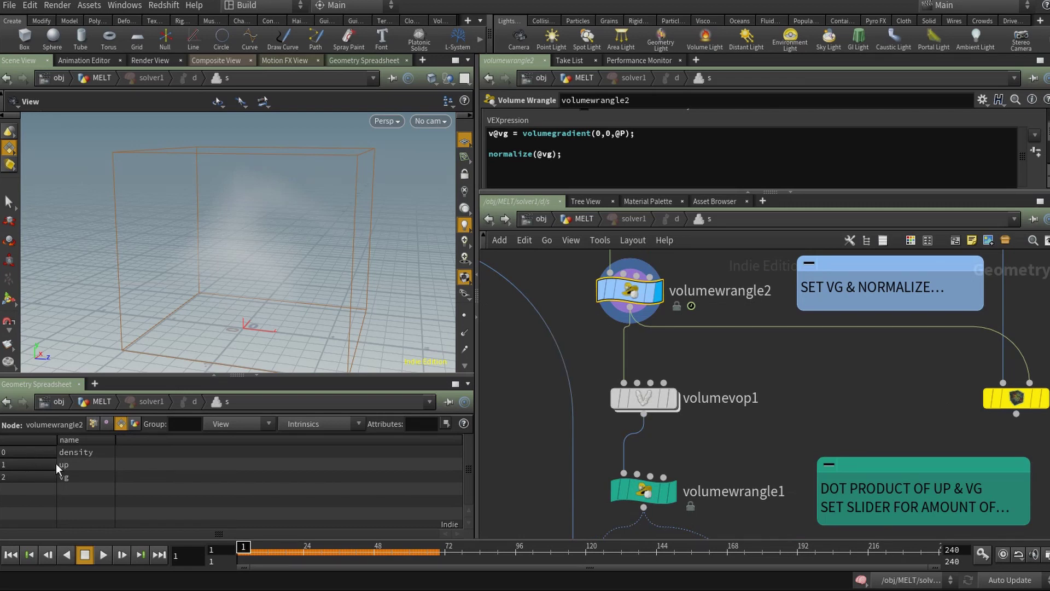
{"action": "left_click", "coordinate": [95, 420]}
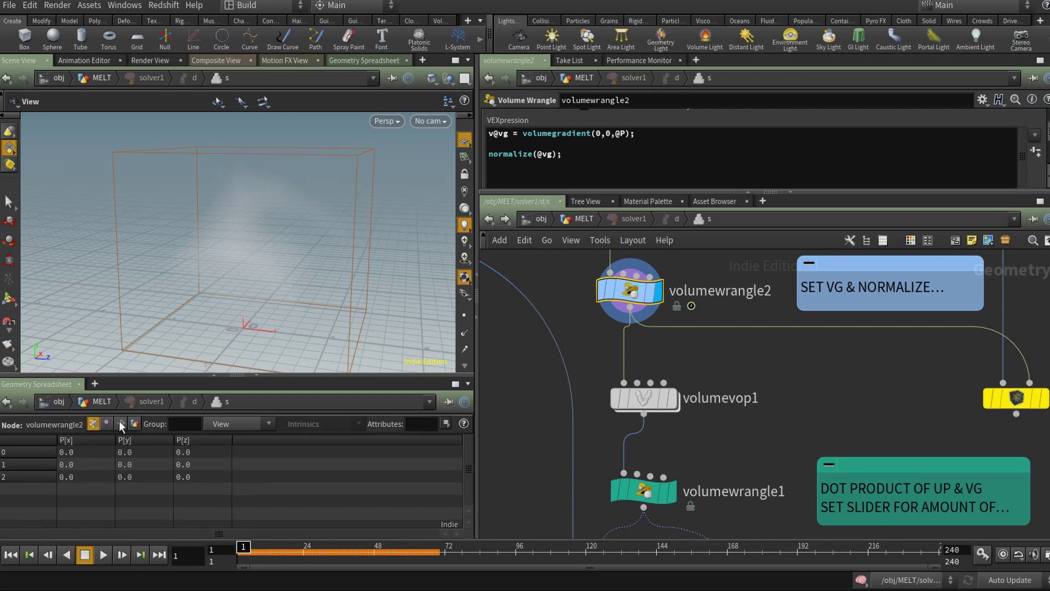
{"action": "left_click", "coordinate": [122, 420]}
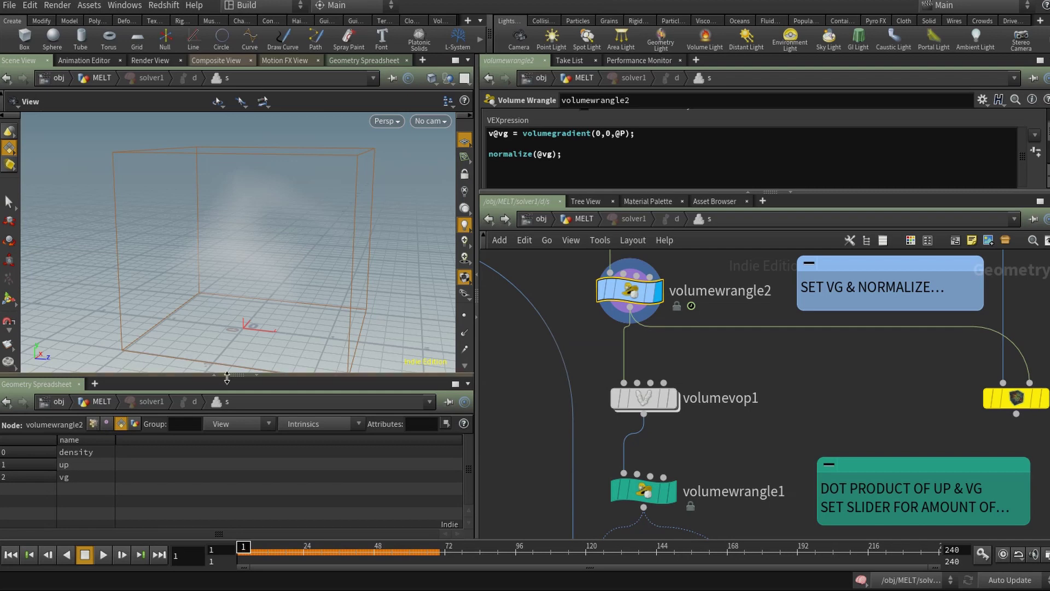
- Display volumetrail1 to visualise the volume vectors, and return to the volumevop1 area of the network
{"action": "middle_click_drag", "start_coordinate": [815, 392], "coordinate": [543, 374]}
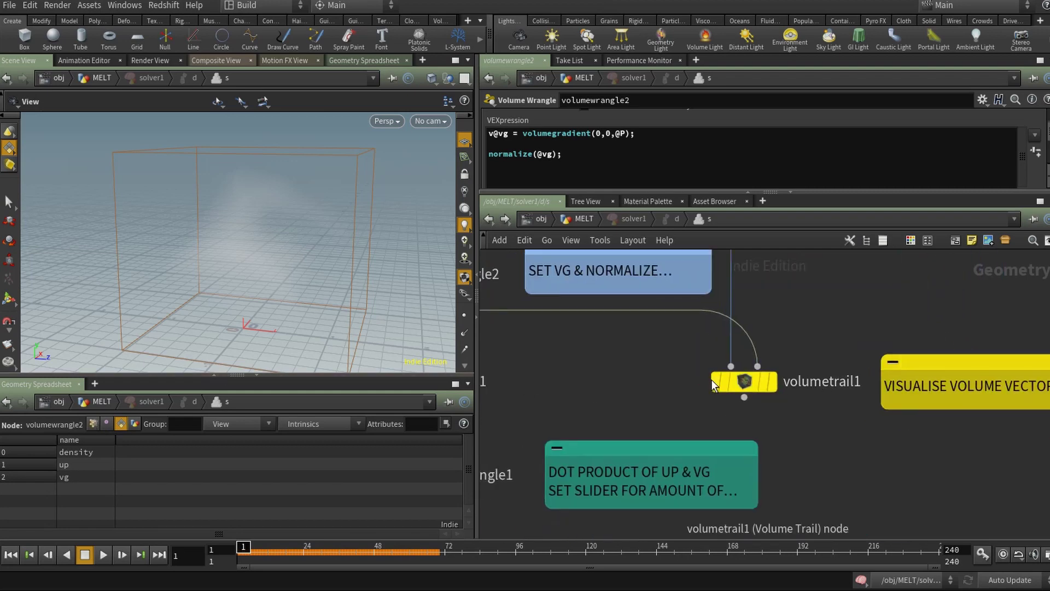
{"action": "left_click", "coordinate": [772, 380]}
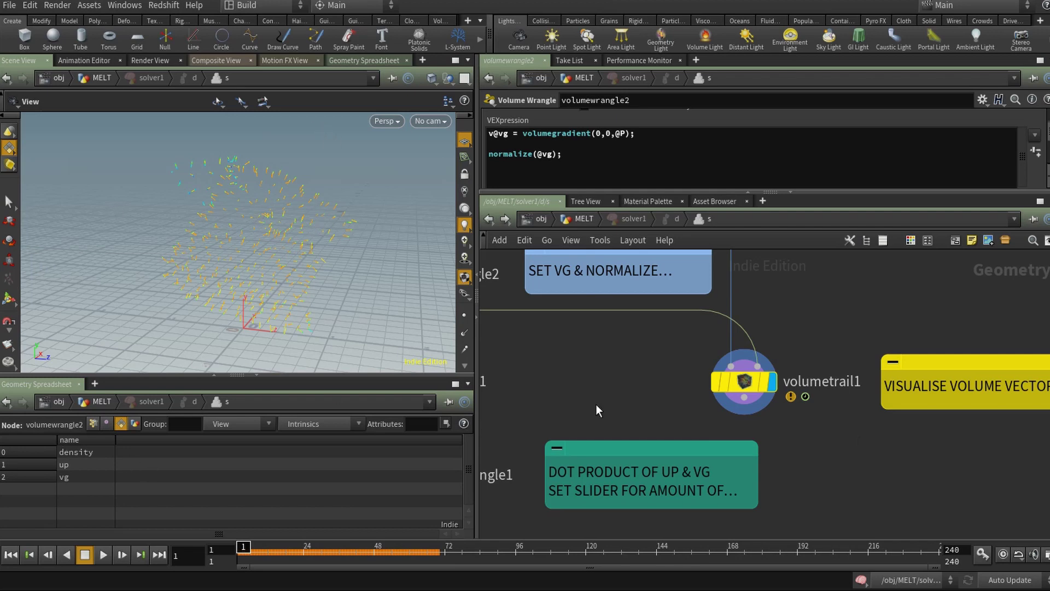
{"action": "middle_click_drag", "start_coordinate": [595, 404], "coordinate": [684, 400]}
{"action": "mouse_move", "coordinate": [780, 388]}
{"action": "middle_mouse_down"}
{"action": "mouse_move", "coordinate": [864, 321]}
{"action": "mouse_move", "coordinate": [788, 376]}
{"action": "middle_mouse_up"}
{"action": "mouse_move", "coordinate": [736, 418]}
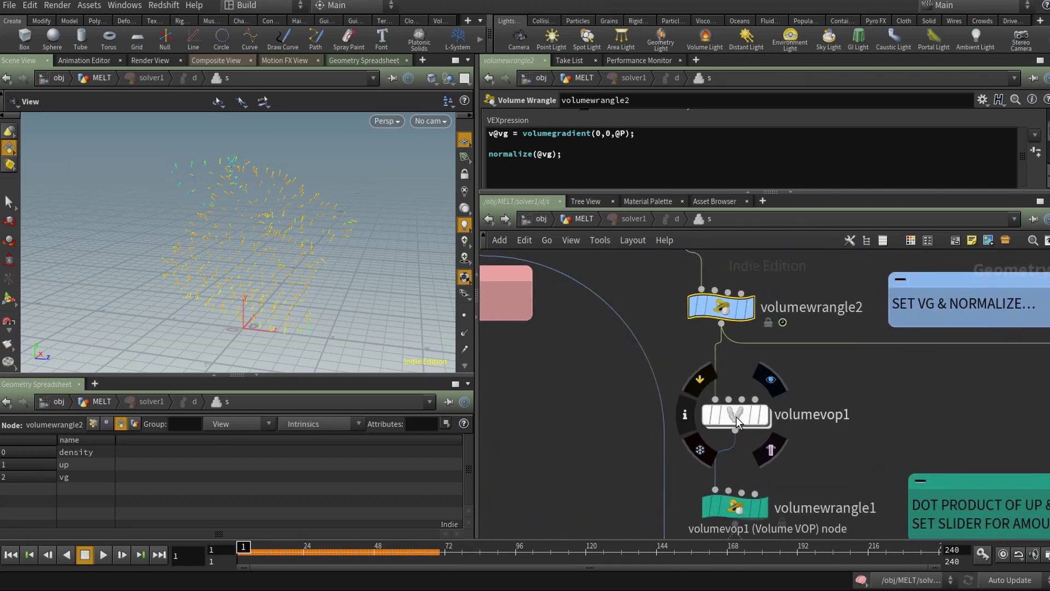
- Show volumevop1's parameters and compare the density volumes of volumewrangle2 and volumevop1 in the viewport, leaving volumevop1 displayed
{"action": "left_click", "coordinate": [722, 417]}
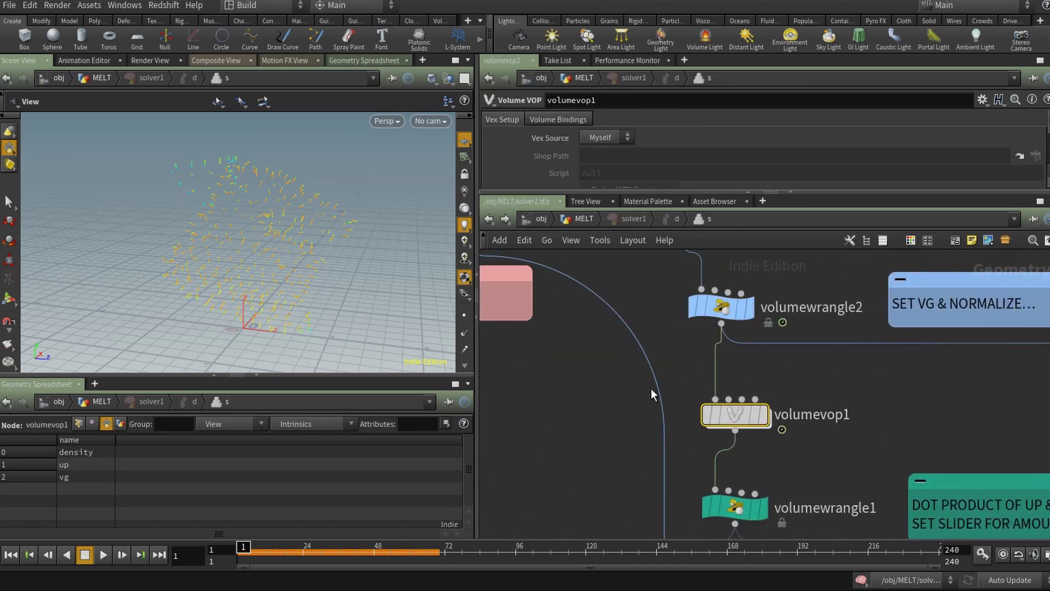
{"action": "middle_click_drag", "start_coordinate": [622, 366], "coordinate": [597, 357]}
{"action": "mouse_move", "coordinate": [642, 330]}
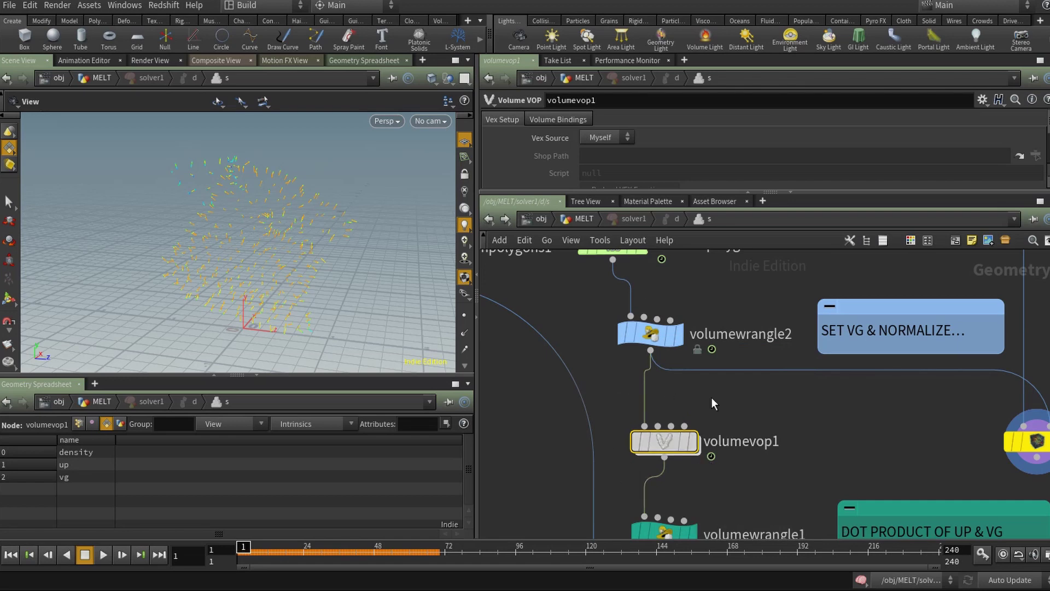
{"action": "middle_click_drag", "start_coordinate": [710, 403], "coordinate": [688, 380]}
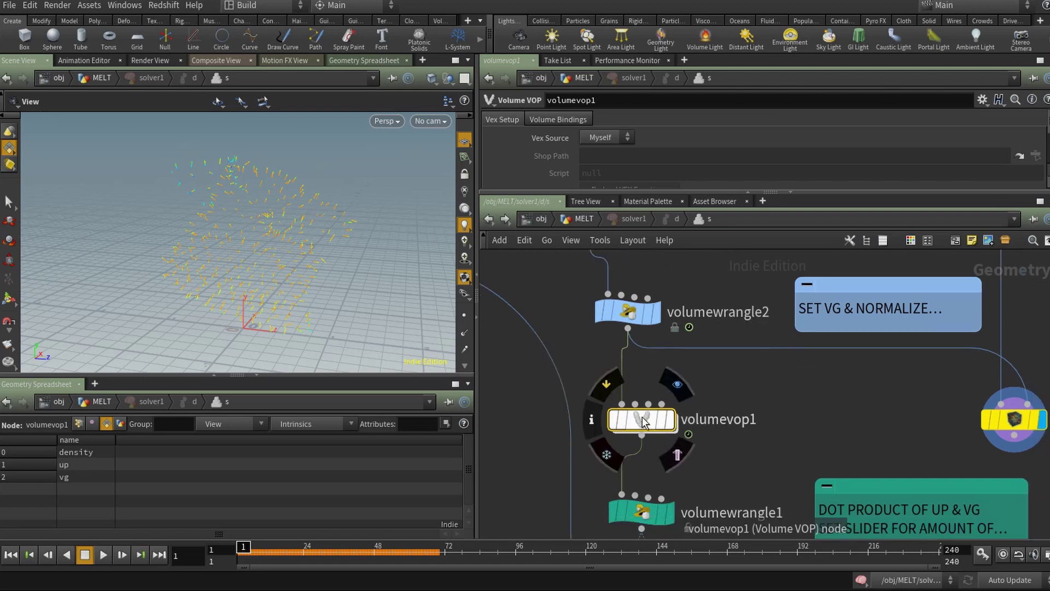
{"action": "mouse_move", "coordinate": [654, 422]}
{"action": "mouse_move", "coordinate": [653, 323]}
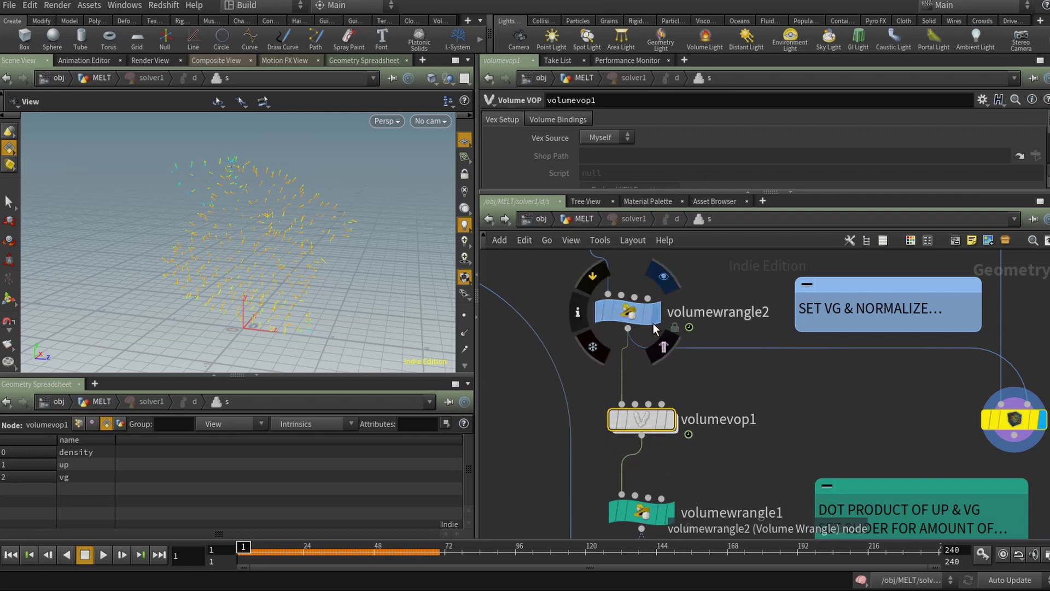
{"action": "left_click", "coordinate": [664, 277]}
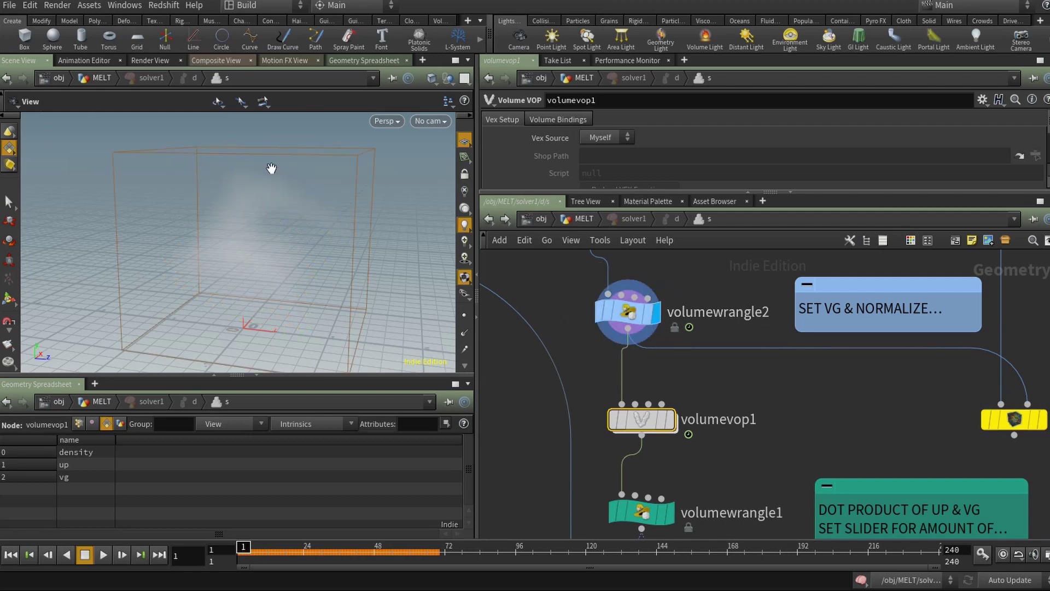
{"action": "left_click", "coordinate": [669, 420]}
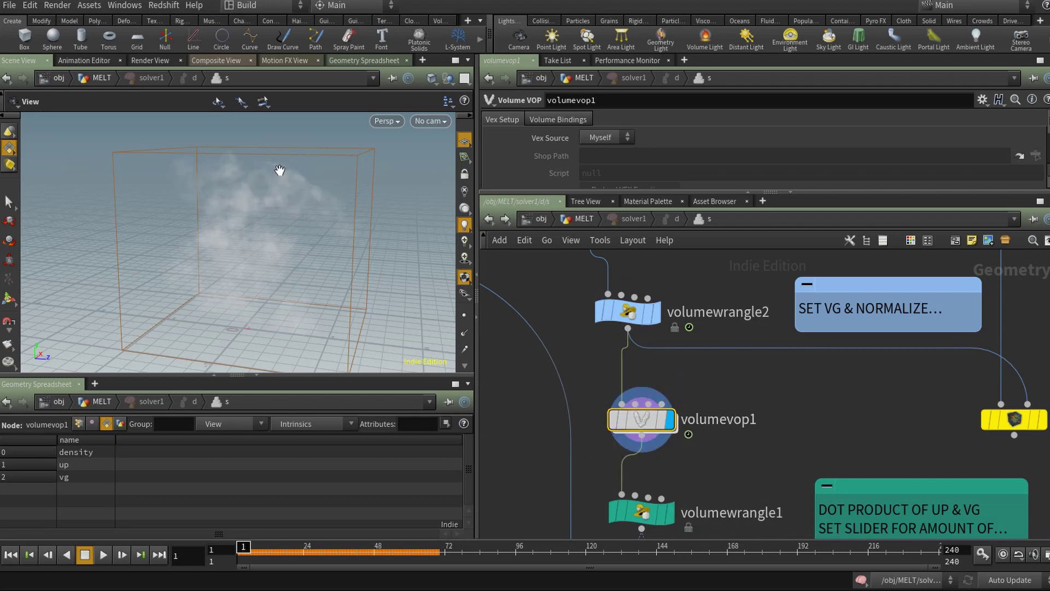
{"action": "mouse_move", "coordinate": [306, 284]}
{"action": "left_mouse_down"}
{"action": "mouse_move", "coordinate": [278, 263]}
{"action": "mouse_move", "coordinate": [271, 280]}
{"action": "mouse_move", "coordinate": [290, 285]}
{"action": "left_mouse_up"}
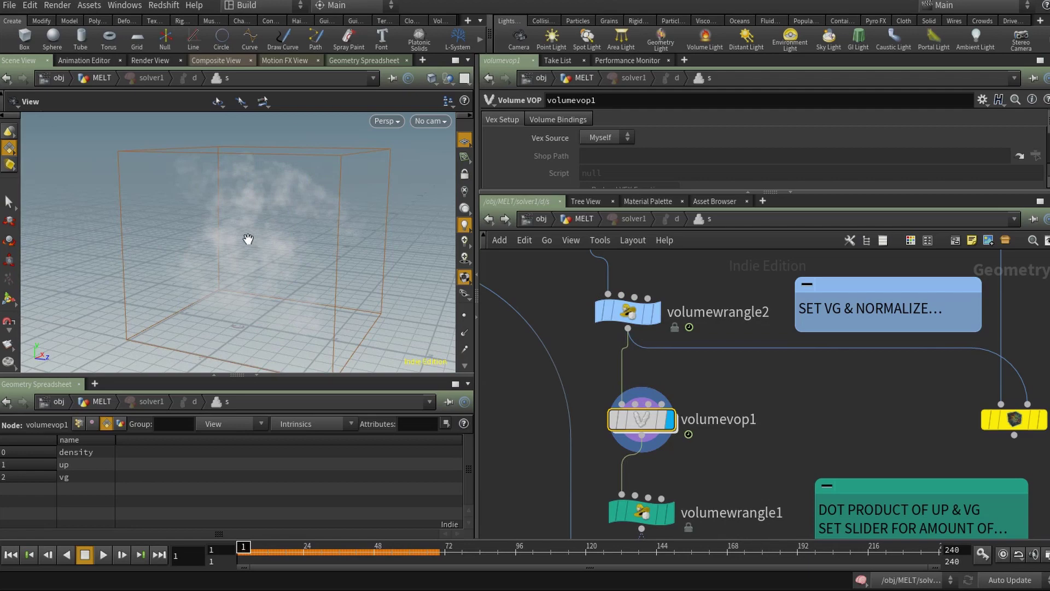
- Set the viewport background colour scheme to Dark and hide the reference grid
{"action": "key", "text": "d"}
{"action": "left_click", "coordinate": [325, 93]}
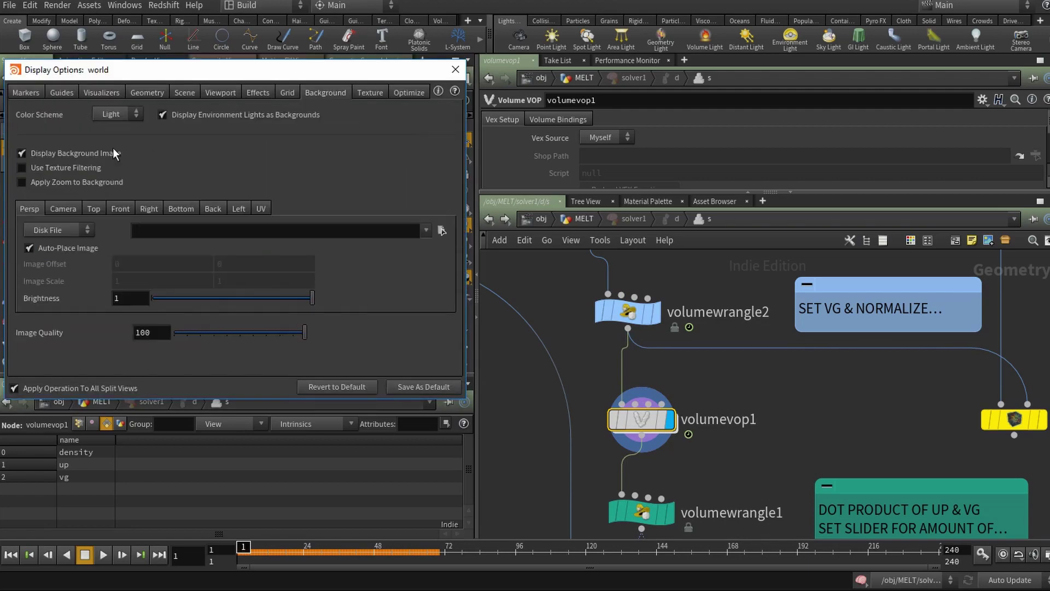
{"action": "left_click", "coordinate": [117, 113]}
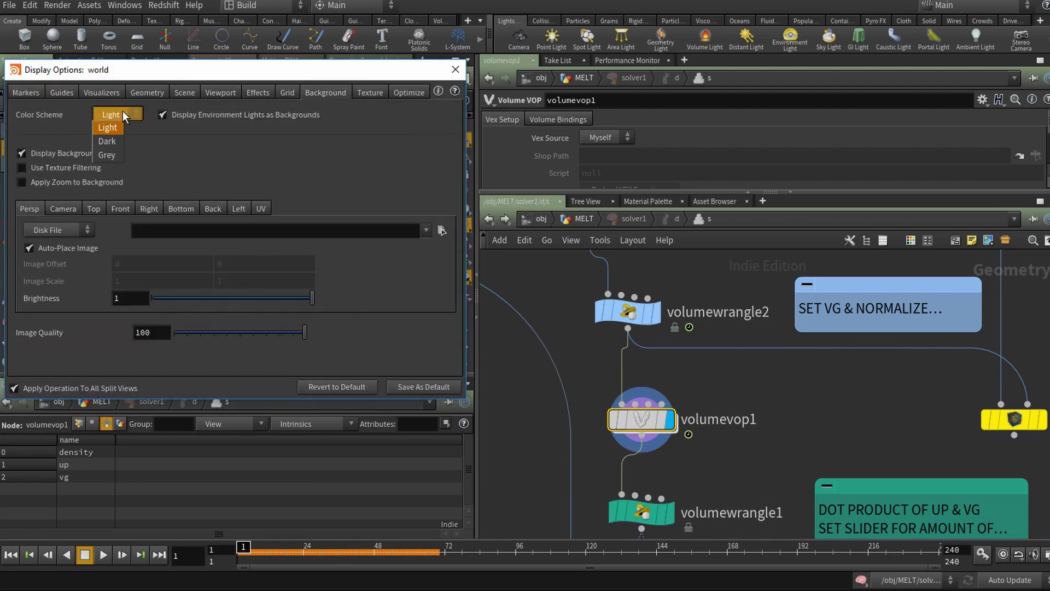
{"action": "left_click", "coordinate": [108, 142]}
{"action": "left_click", "coordinate": [455, 70]}
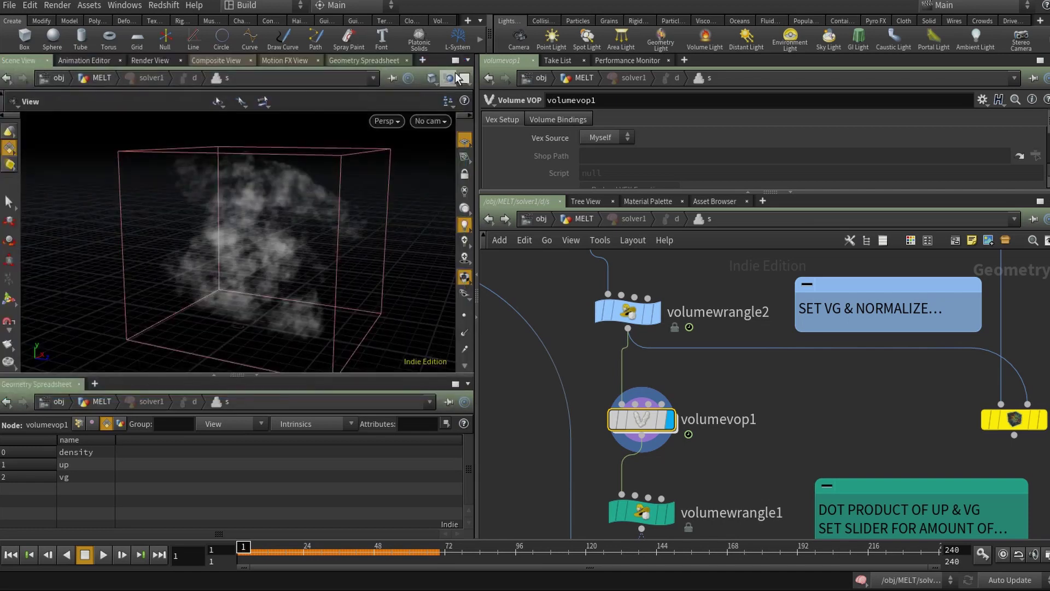
{"action": "left_click", "coordinate": [464, 140]}
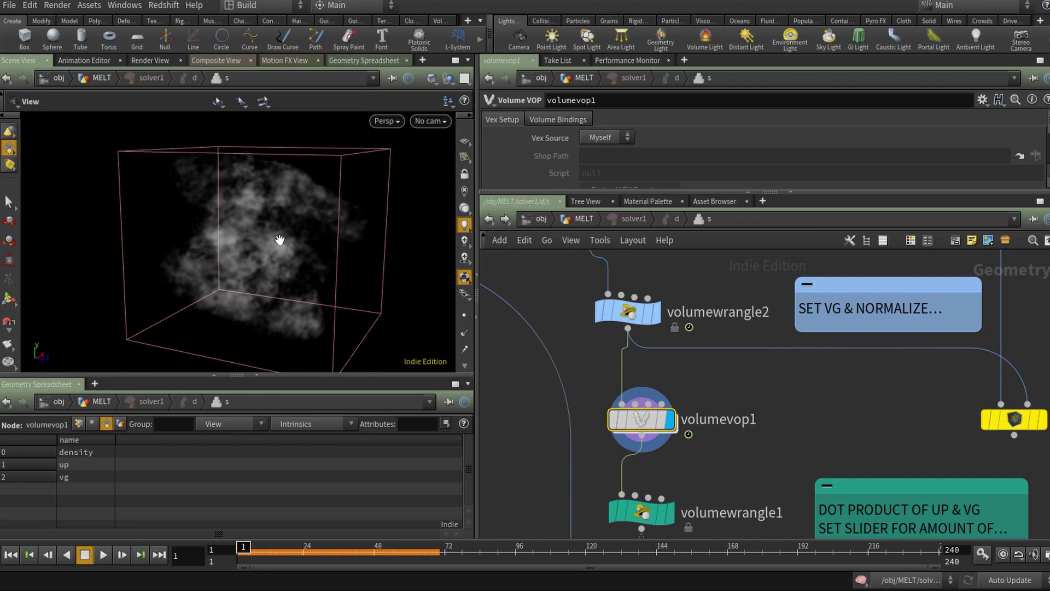
- Compare volumewrangle2's volume with volumevop1's against the dark background, and open volumevop1's inner VOP network
{"action": "left_click", "coordinate": [659, 316]}
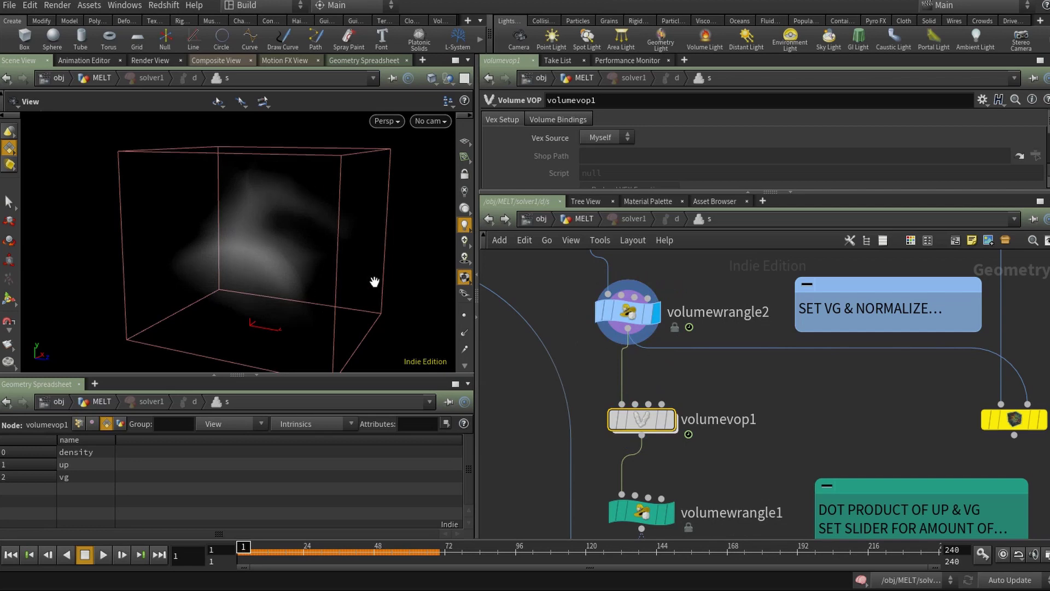
{"action": "left_click", "coordinate": [672, 425]}
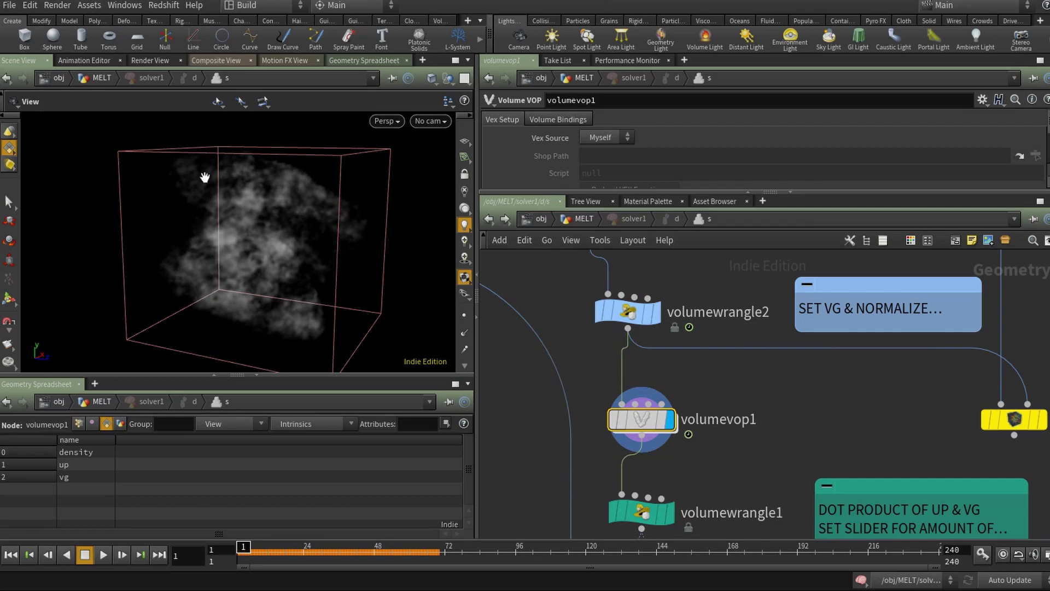
{"action": "double_click", "coordinate": [645, 420]}
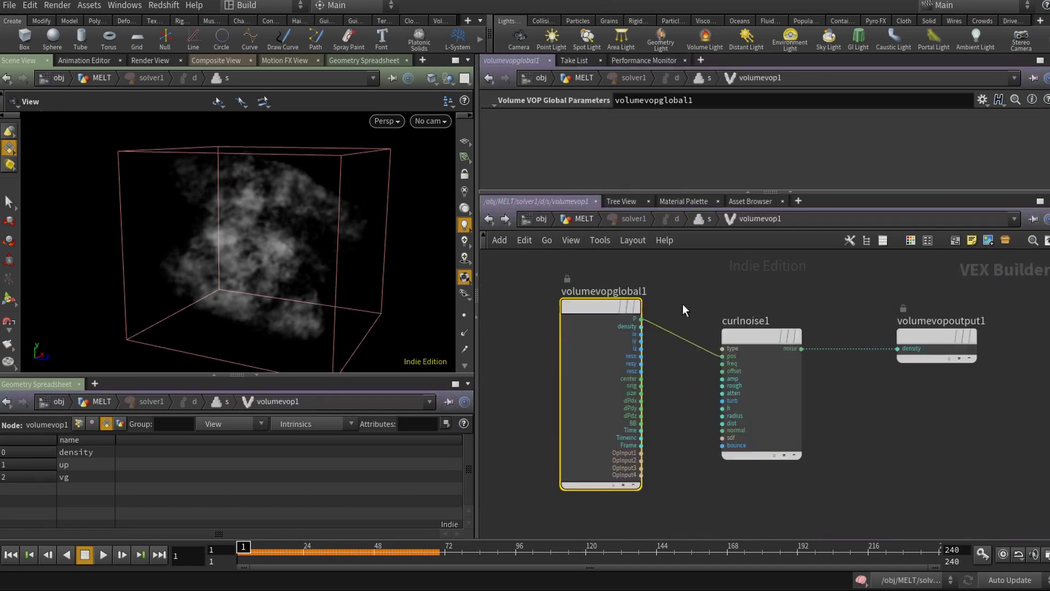
- Shift volumevopglobal1 and curlnoise1 slightly away from the output node, and review curlnoise1's noise parameters down to Turbulence
{"action": "left_click_drag", "start_coordinate": [599, 306], "coordinate": [580, 307]}
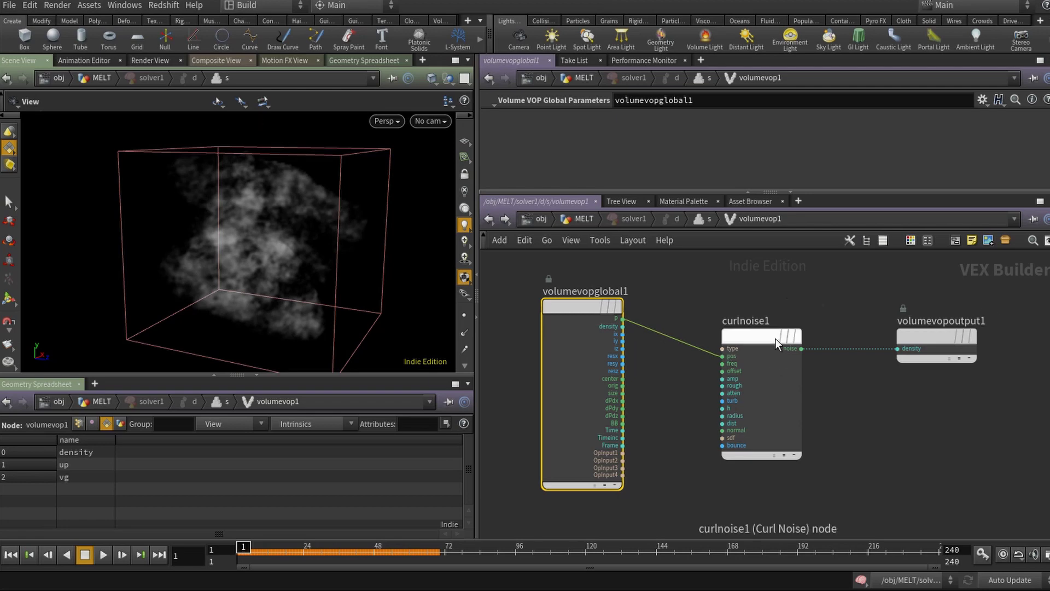
{"action": "left_click_drag", "start_coordinate": [756, 334], "coordinate": [731, 340]}
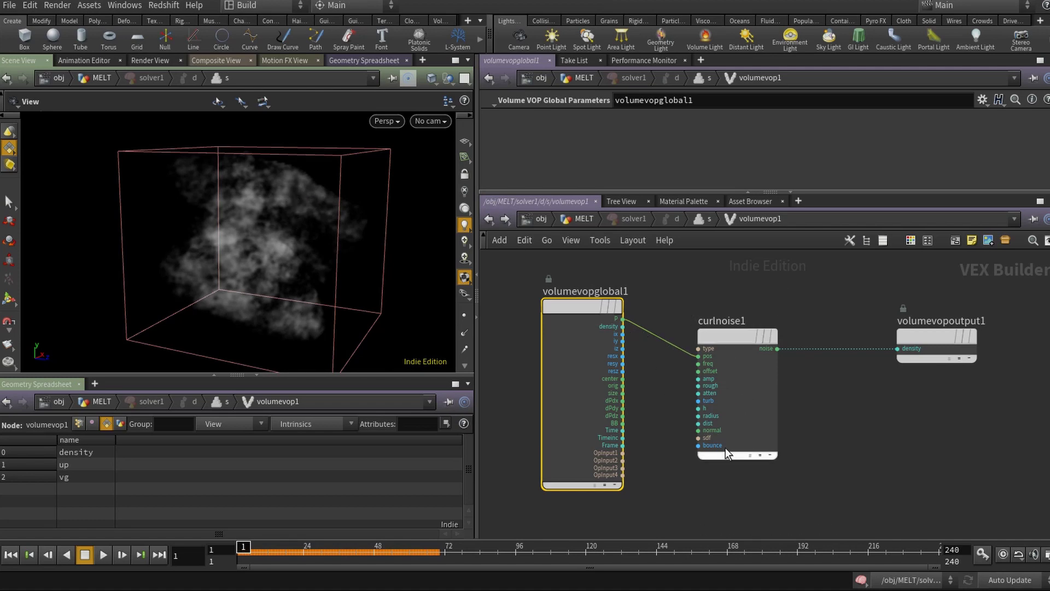
{"action": "left_click", "coordinate": [728, 337]}
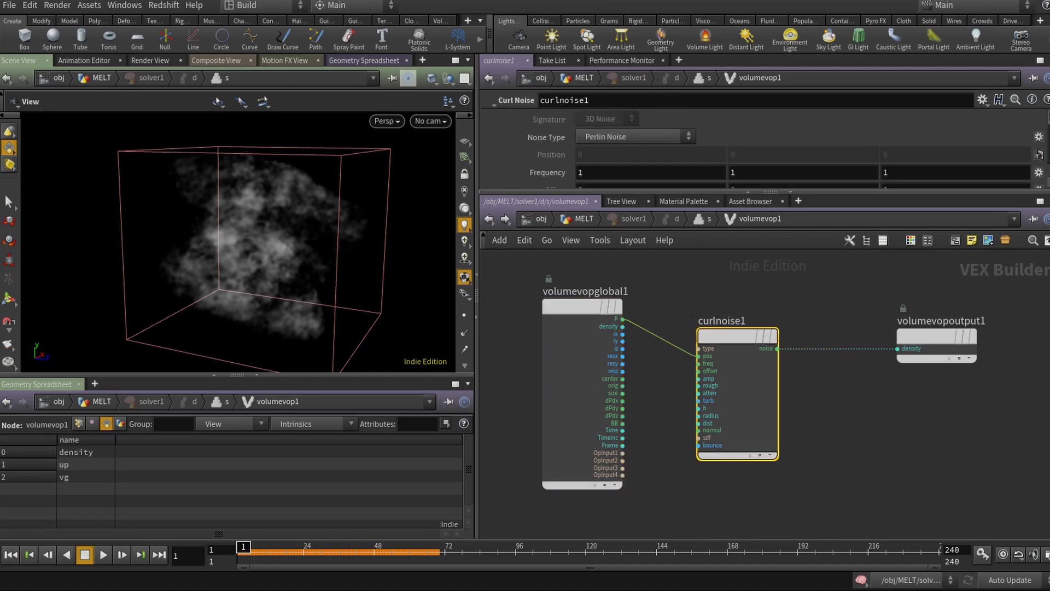
{"action": "scroll", "coordinate": [754, 147], "scroll_direction": "down", "scroll_amount": 5}
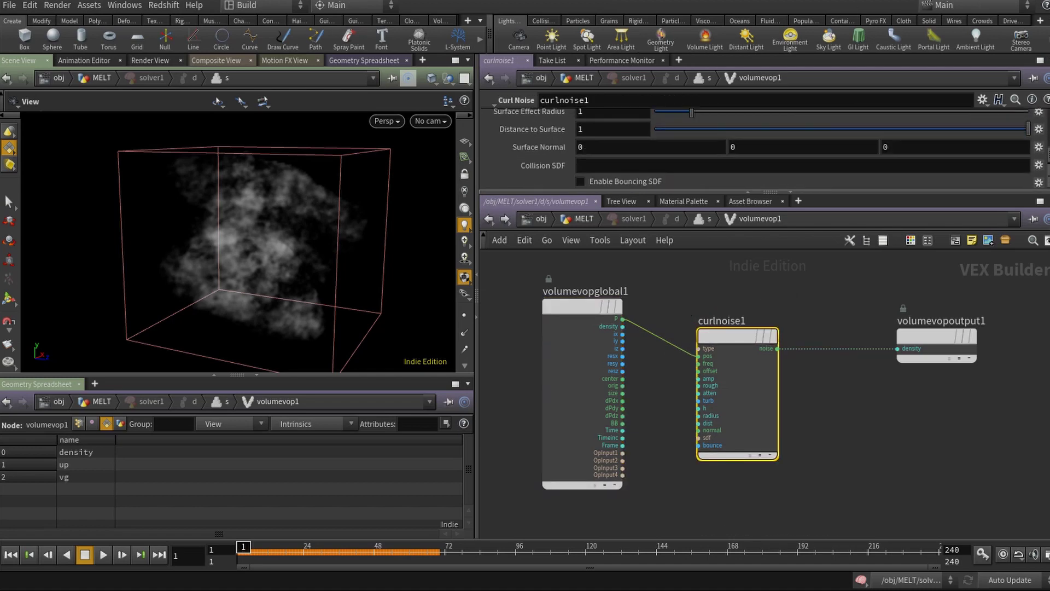
{"action": "scroll", "coordinate": [696, 160], "scroll_direction": "down", "scroll_amount": 1}
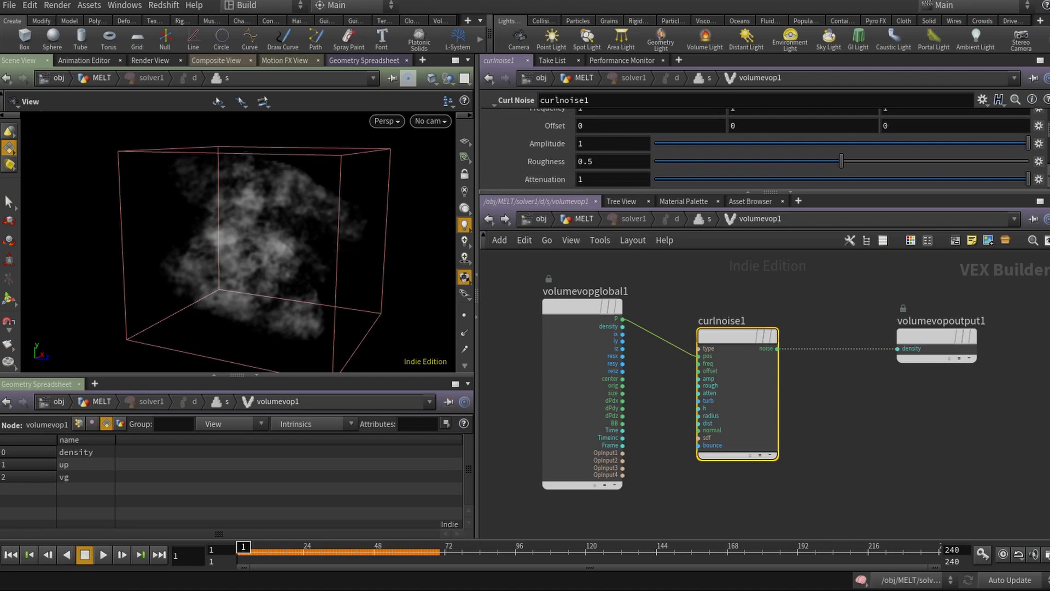
{"action": "scroll", "coordinate": [755, 148], "scroll_direction": "down", "scroll_amount": 1}
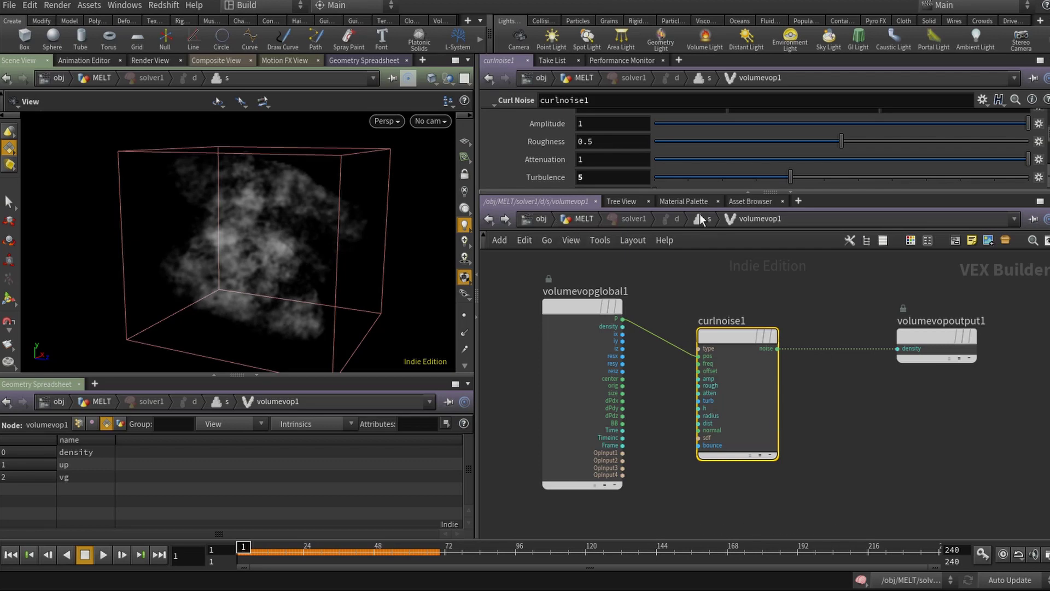
- Return through MELT into solver1's network and inspect volumevop1's noise volume and its connection to volumewrangle1
{"action": "left_click", "coordinate": [583, 218]}
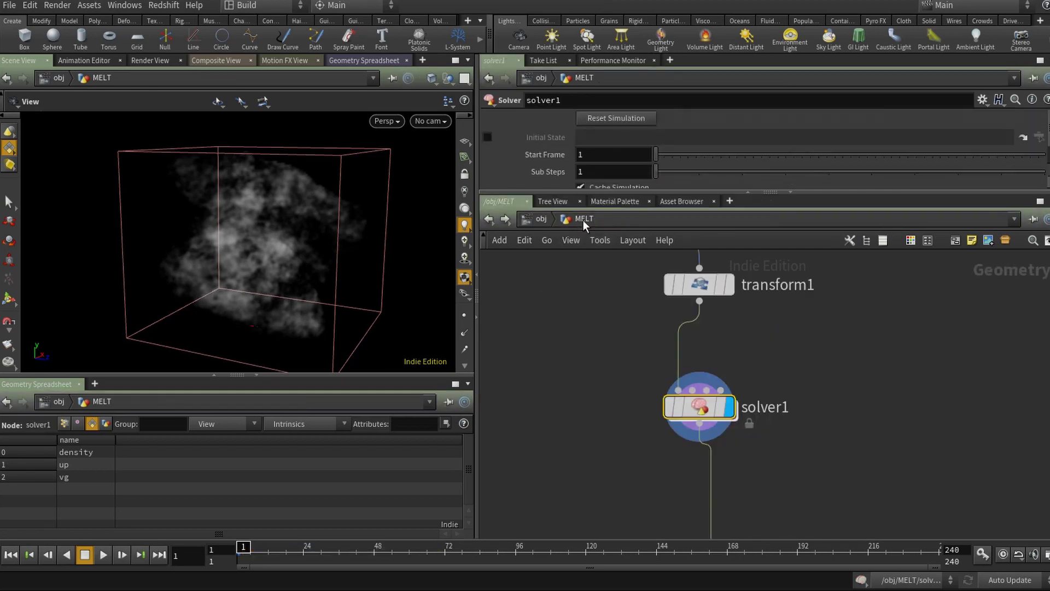
{"action": "double_click", "coordinate": [700, 407]}
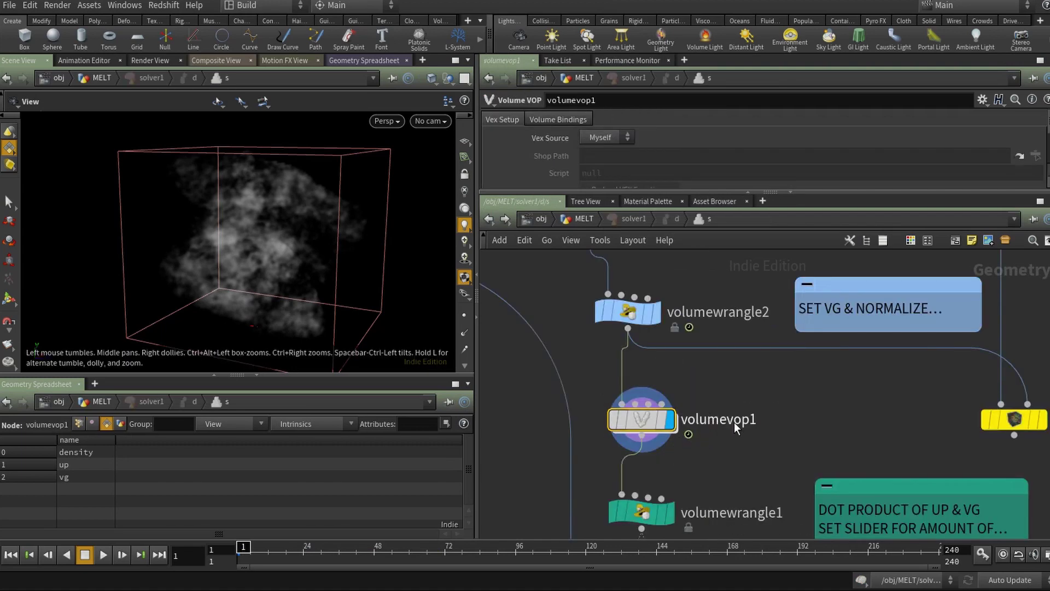
{"action": "middle_click_drag", "start_coordinate": [734, 422], "coordinate": [740, 365]}
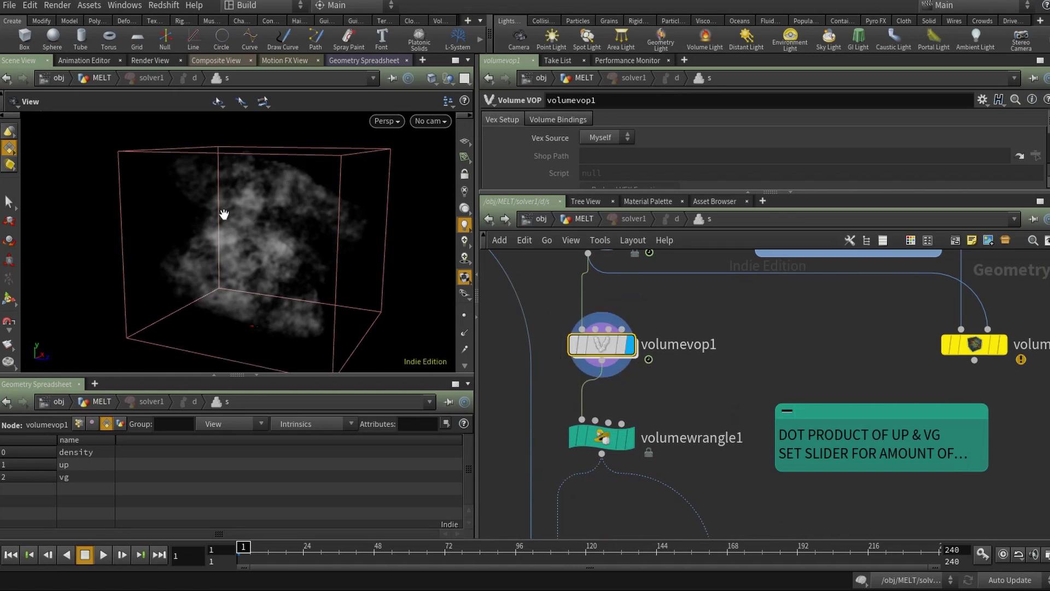
{"action": "middle_click_drag", "start_coordinate": [628, 296], "coordinate": [741, 282]}
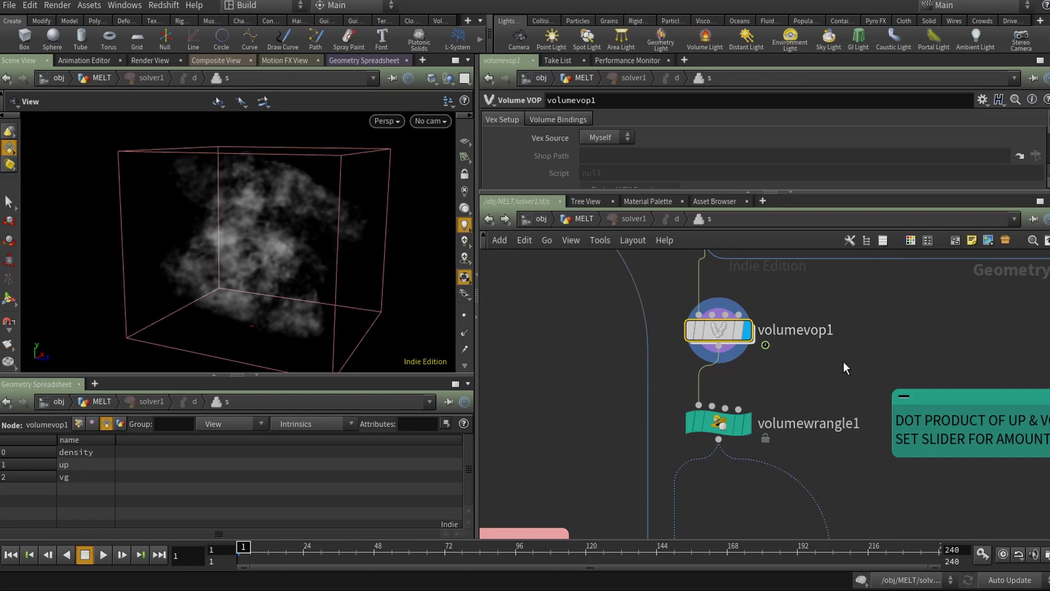
{"action": "middle_click_drag", "start_coordinate": [843, 362], "coordinate": [799, 370]}
{"action": "middle_click_drag", "start_coordinate": [740, 392], "coordinate": [710, 319]}
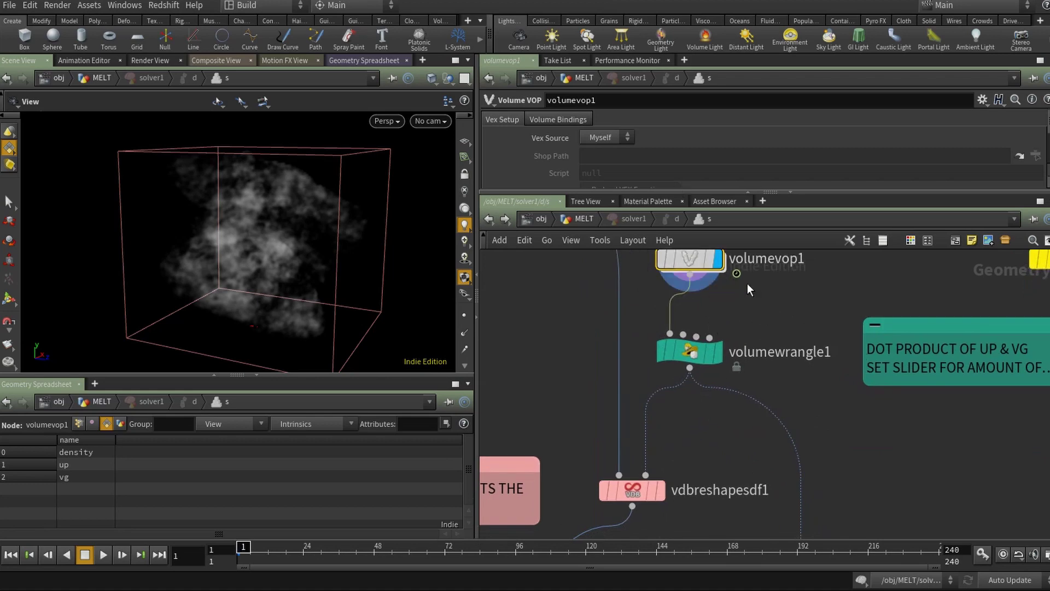
{"action": "middle_click_drag", "start_coordinate": [755, 316], "coordinate": [700, 375]}
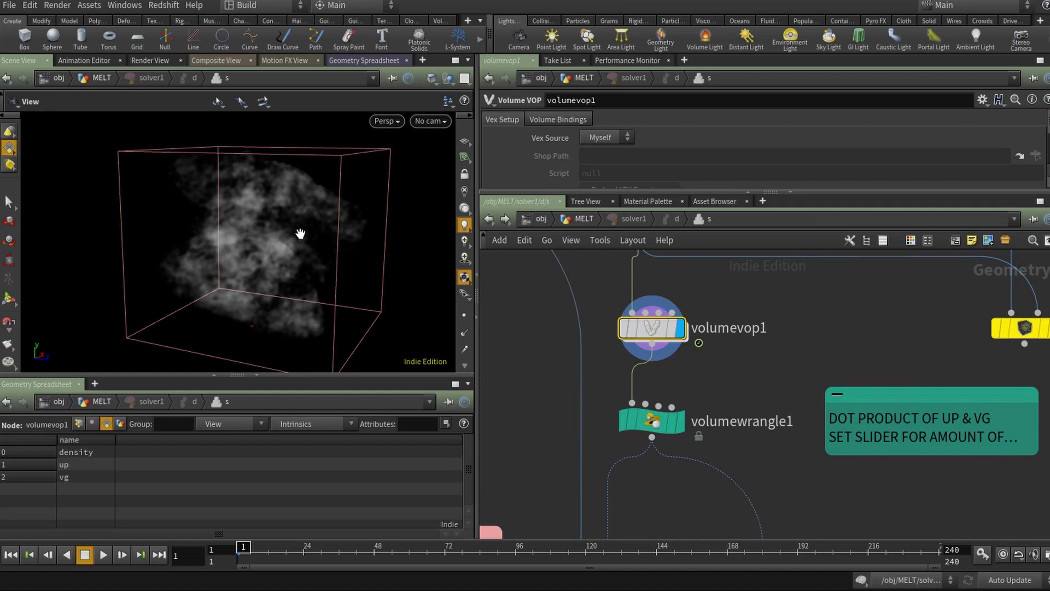
{"action": "left_click_drag", "start_coordinate": [271, 245], "coordinate": [295, 273]}
{"action": "middle_click_drag", "start_coordinate": [705, 263], "coordinate": [686, 285]}
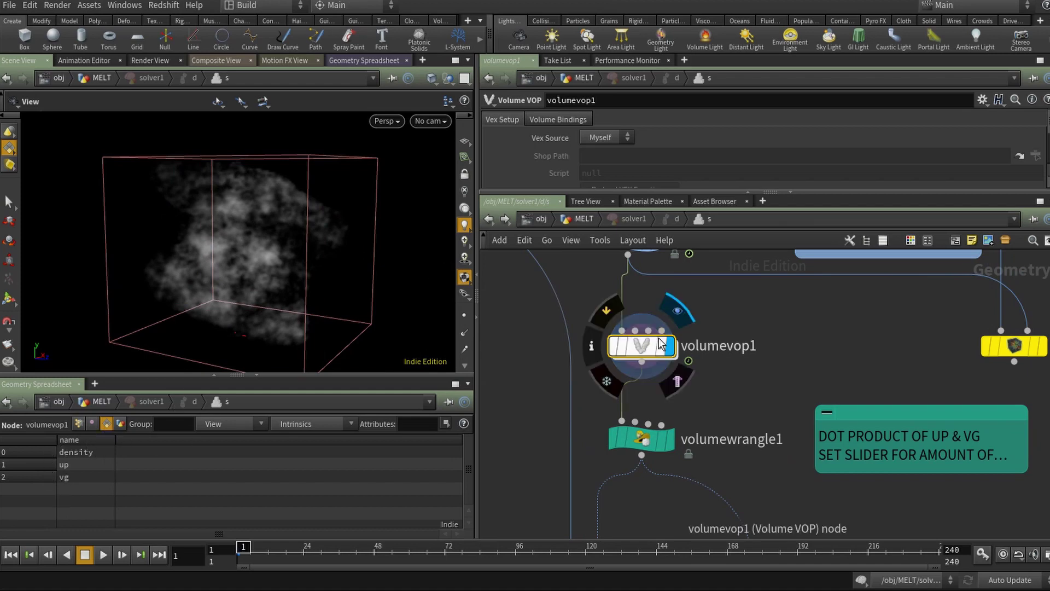
{"action": "mouse_move", "coordinate": [643, 445]}
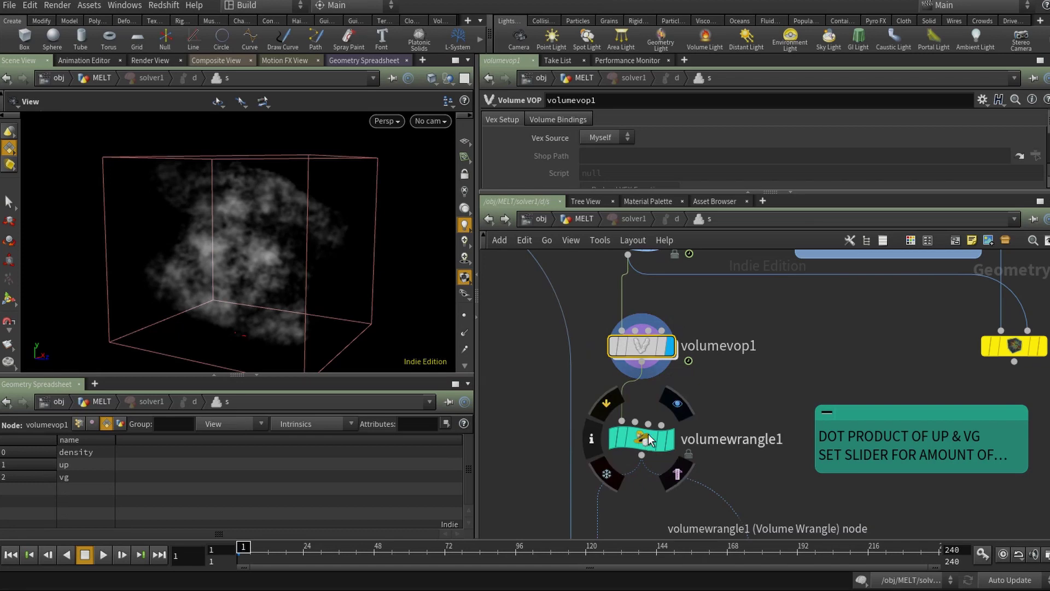
{"action": "left_click", "coordinate": [634, 440]}
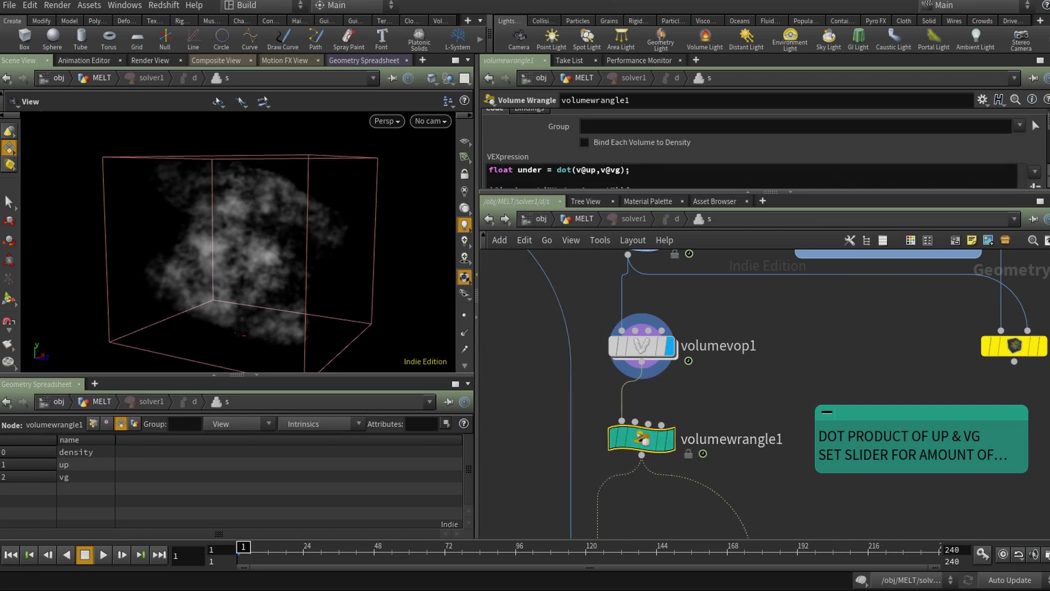
{"action": "type", "text": "if(under>ch(\"Under_Amount\")){     @density = 0; }"}
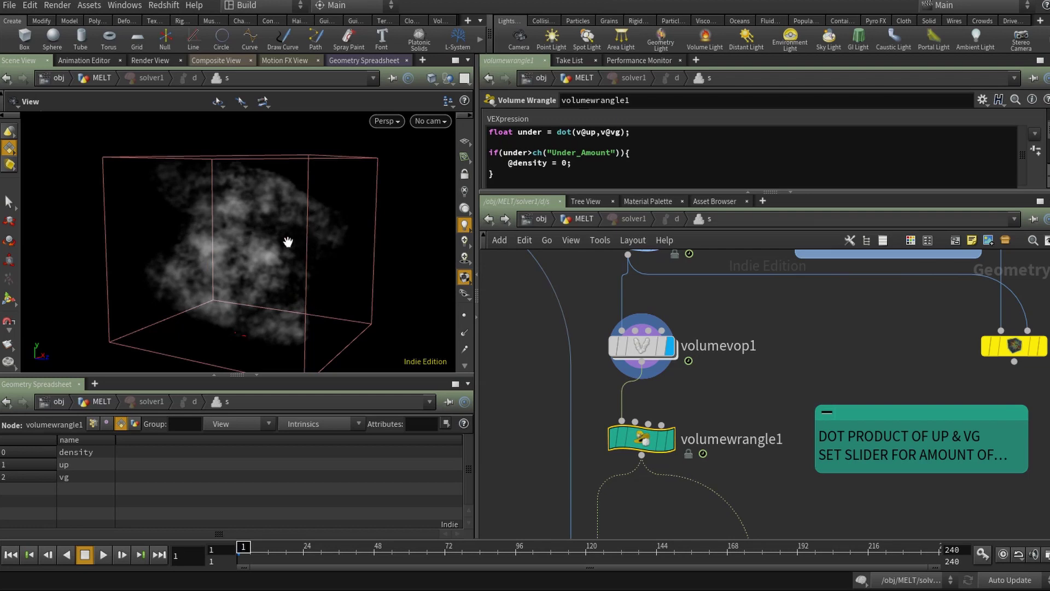
{"action": "left_click_drag", "start_coordinate": [283, 319], "coordinate": [308, 242]}
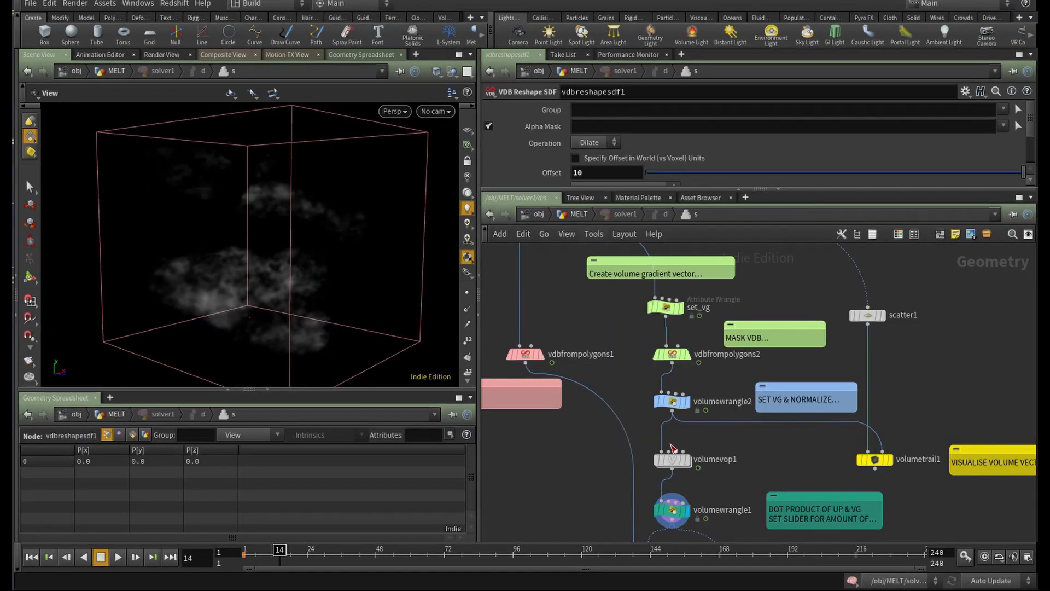
- Compare volumevop1's full noise volume with volumewrangle1's masked volume in the viewport, leaving volumewrangle1 displayed
{"action": "mouse_move", "coordinate": [692, 461]}
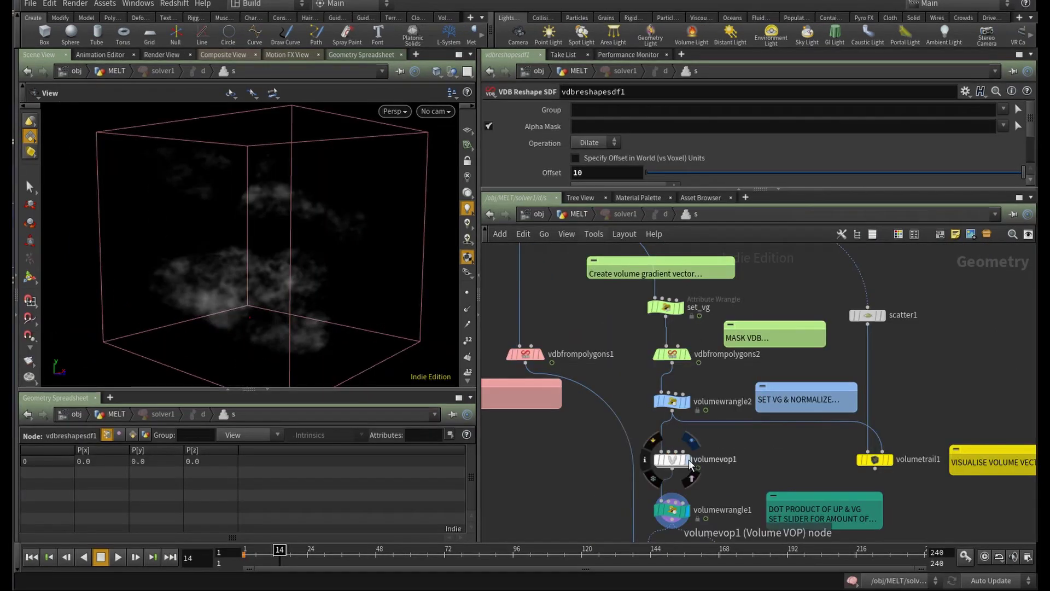
{"action": "left_click", "coordinate": [692, 441]}
{"action": "mouse_move", "coordinate": [688, 519]}
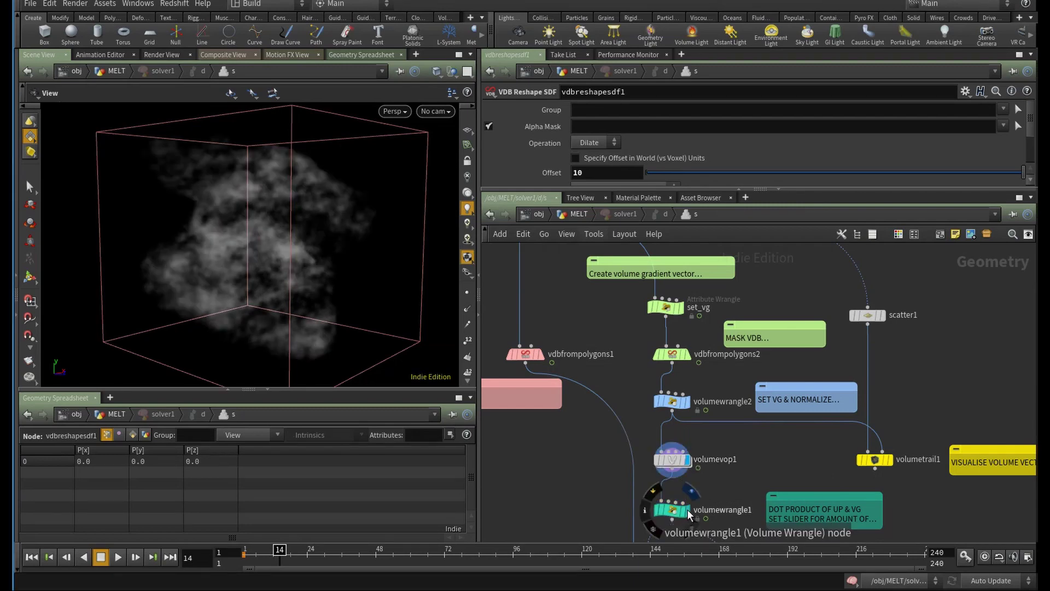
{"action": "left_click", "coordinate": [691, 491]}
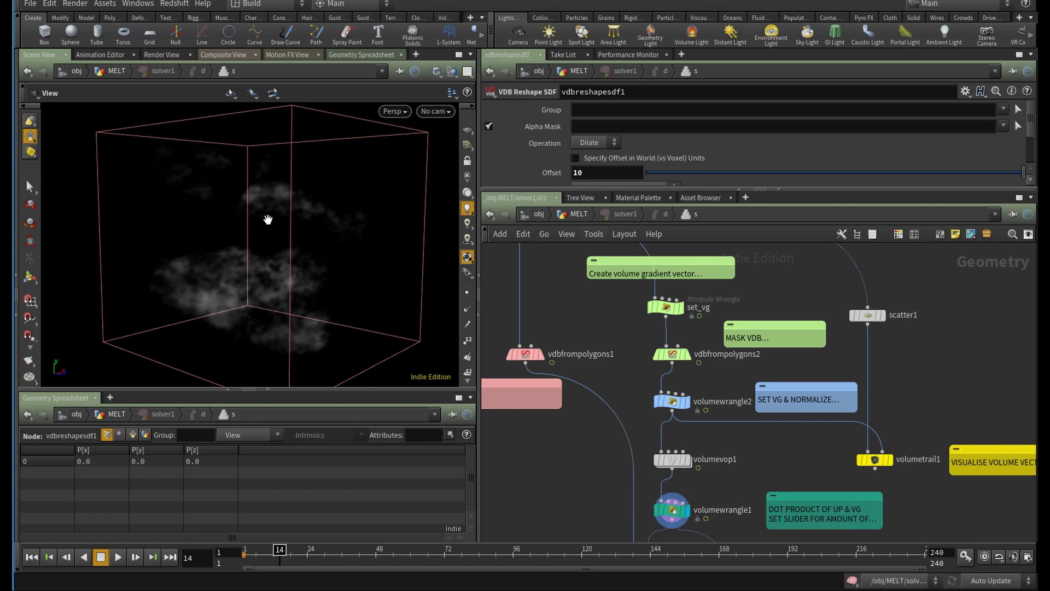
{"action": "left_click_drag", "start_coordinate": [345, 290], "coordinate": [297, 312]}
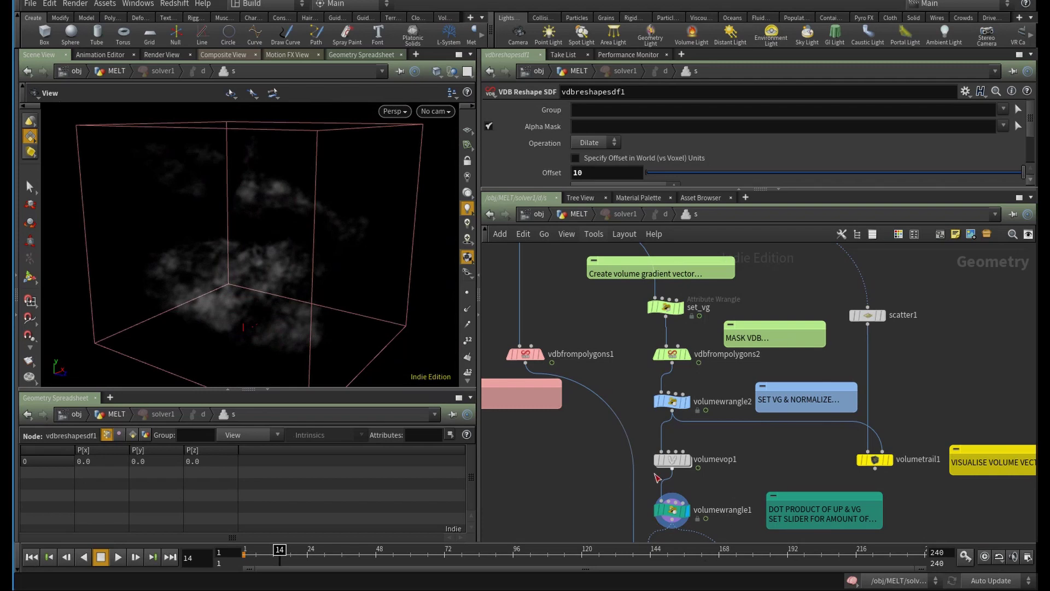
- Set the Under Amount of volumewrangle1 to -0.513 to tighten the underside density mask
{"action": "left_click", "coordinate": [671, 511]}
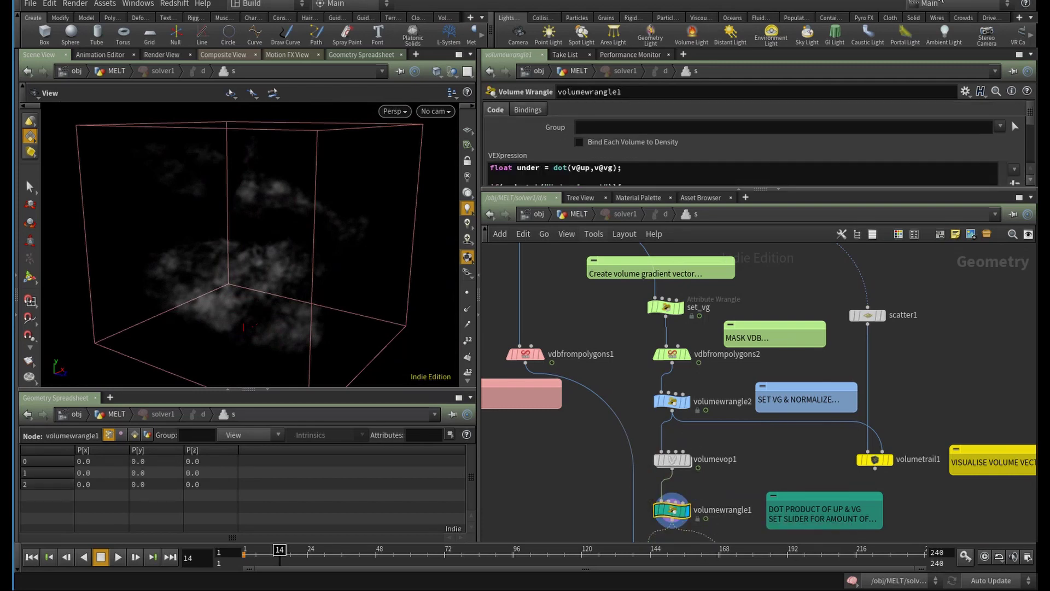
{"action": "left_click_drag", "start_coordinate": [1030, 112], "coordinate": [1032, 158]}
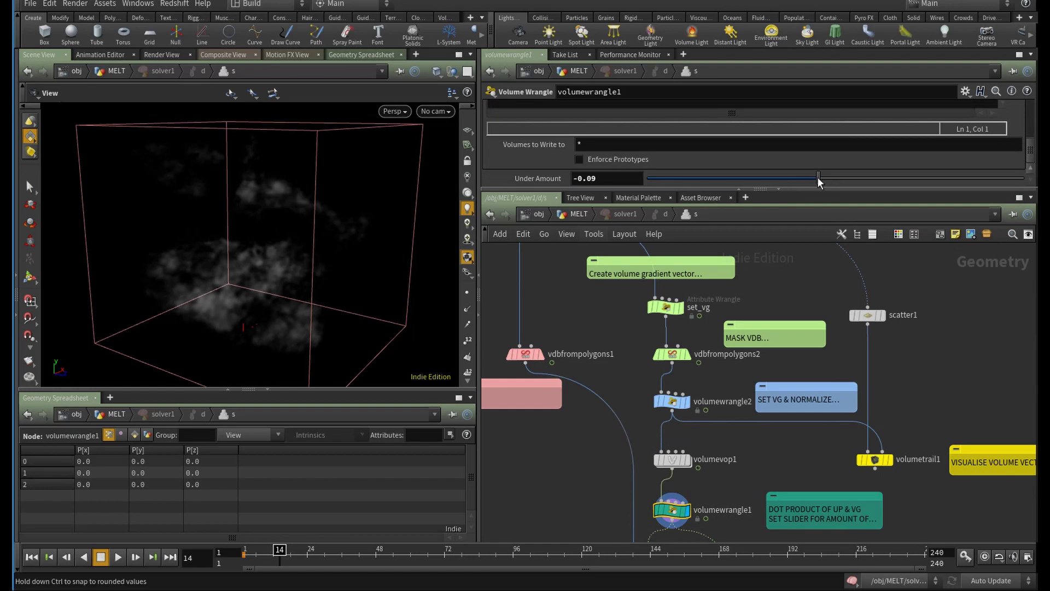
{"action": "left_click_drag", "start_coordinate": [817, 179], "coordinate": [739, 181]}
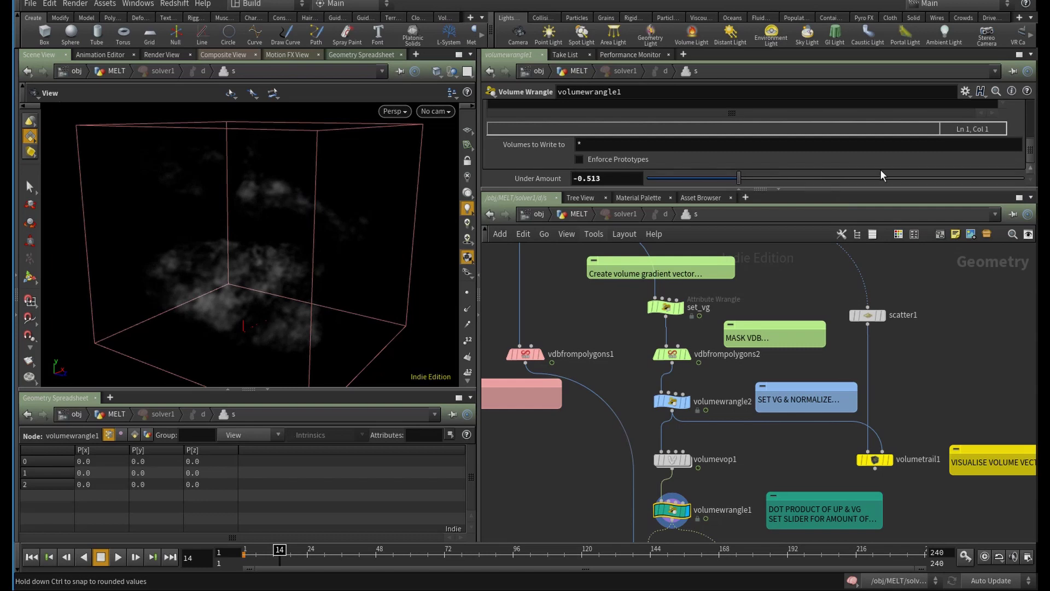
- Display vdbreshapesdf1's result and inspect the expanded pig head surface from the side and underneath
{"action": "middle_click_drag", "start_coordinate": [816, 483], "coordinate": [858, 461]}
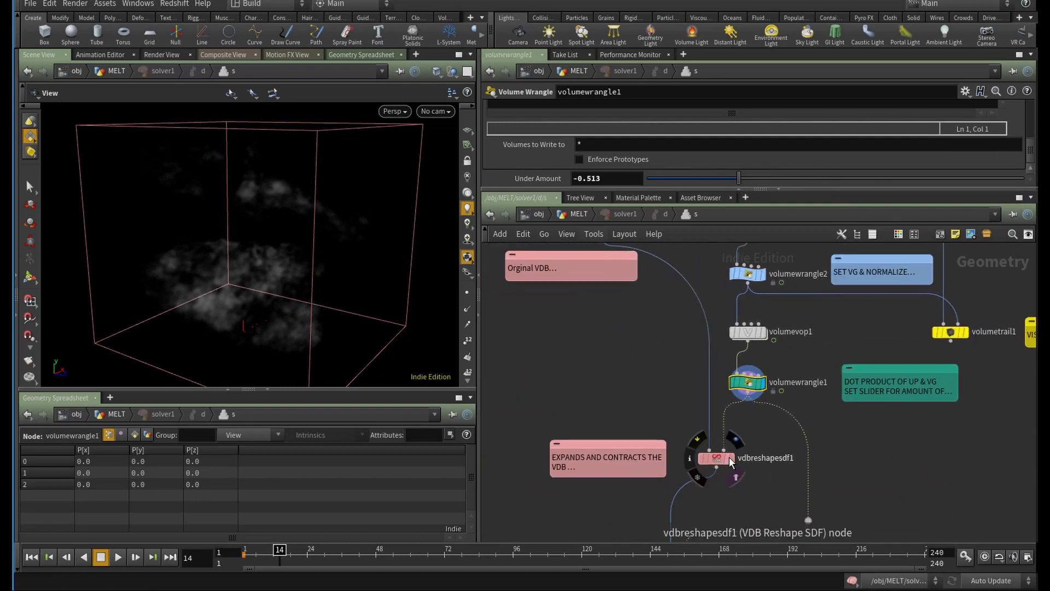
{"action": "left_click", "coordinate": [724, 458]}
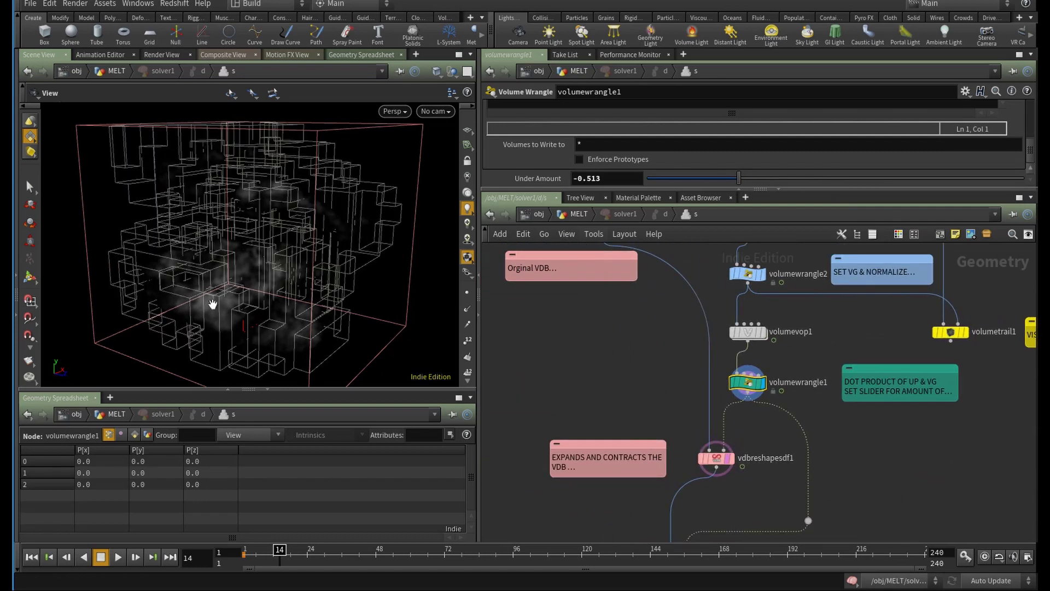
{"action": "left_click", "coordinate": [733, 461]}
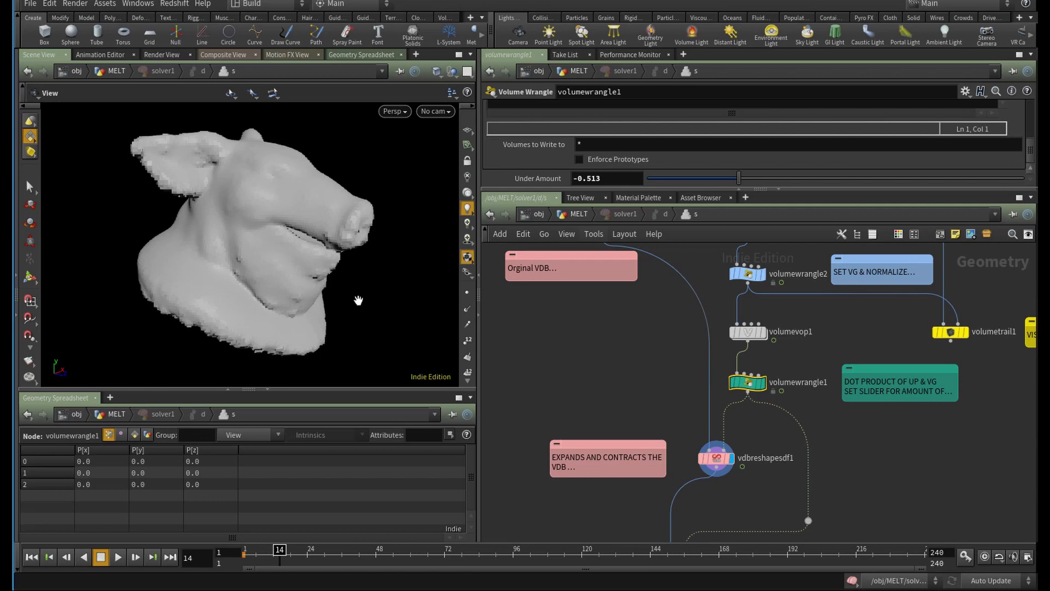
{"action": "left_click_drag", "start_coordinate": [311, 296], "coordinate": [261, 304]}
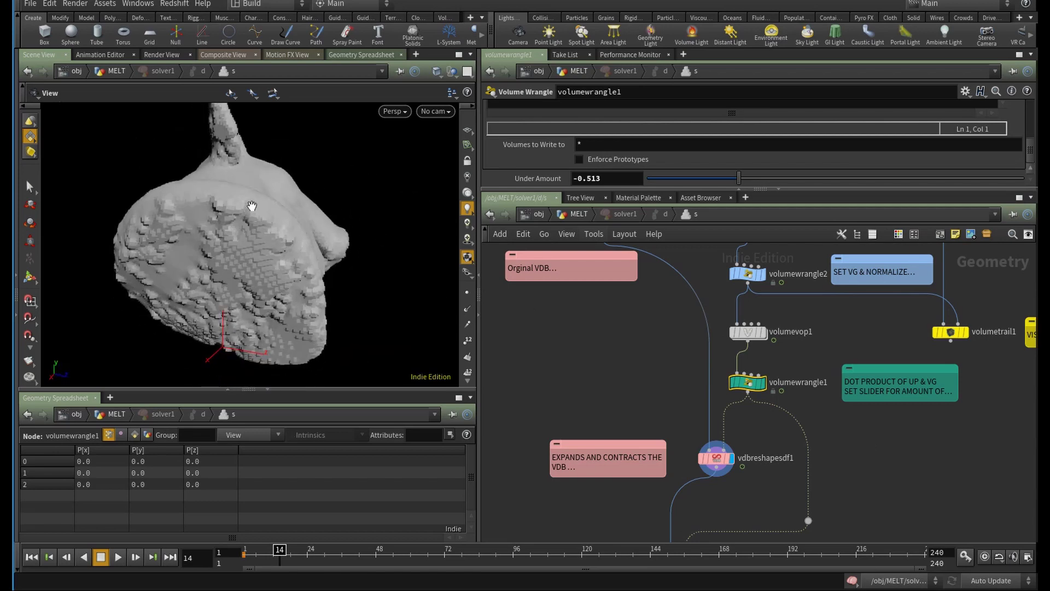
{"action": "left_click_drag", "start_coordinate": [253, 206], "coordinate": [189, 284]}
- Display the output of vdbsmooth1 and then convertvdb1 to check the final smoothing and polygon conversion
{"action": "middle_click_drag", "start_coordinate": [689, 483], "coordinate": [687, 403]}
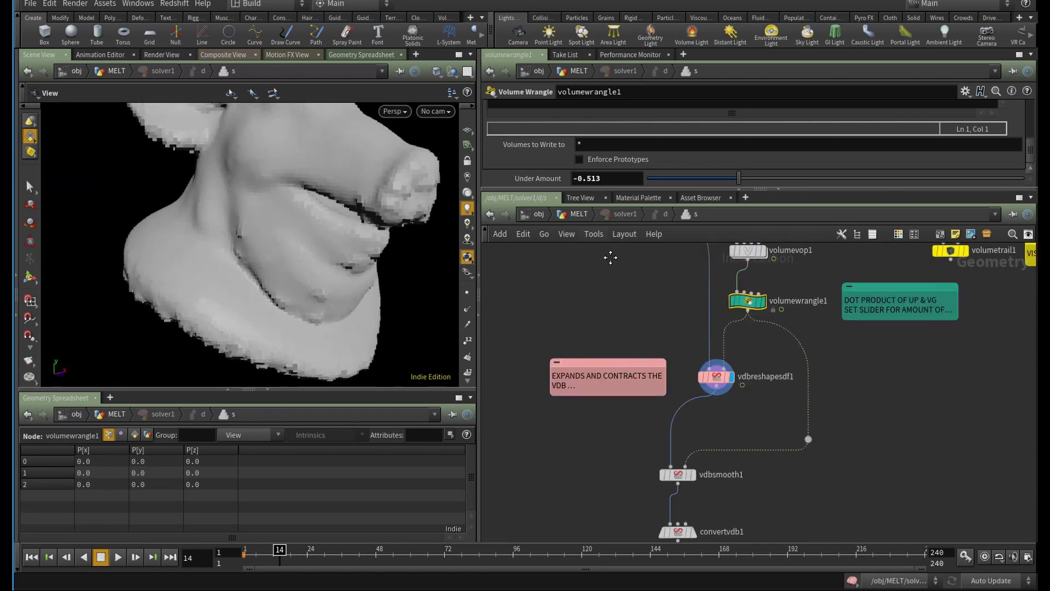
{"action": "middle_click_drag", "start_coordinate": [615, 509], "coordinate": [576, 469]}
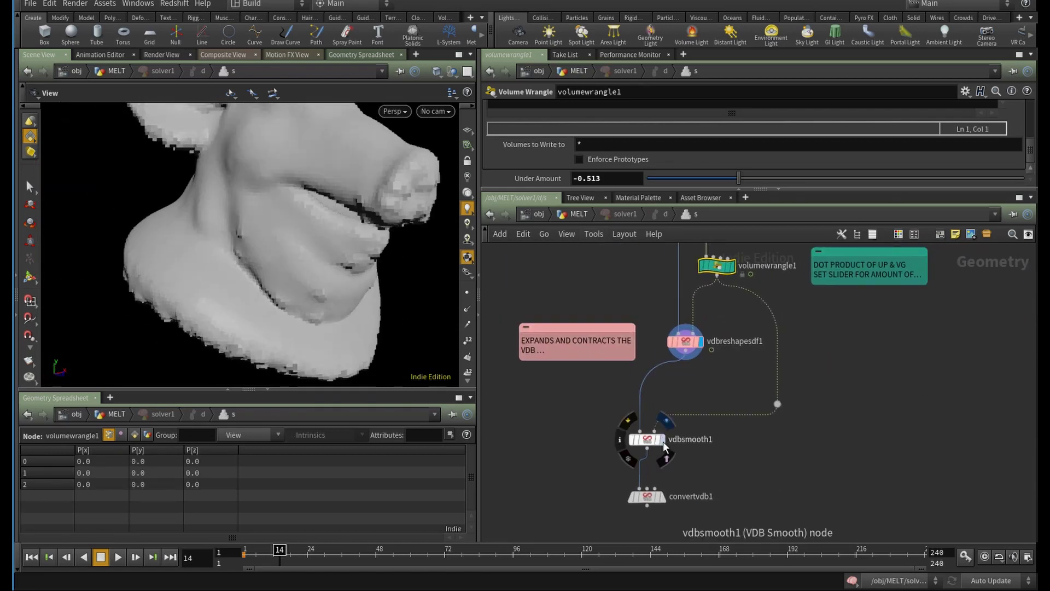
{"action": "left_click", "coordinate": [663, 440]}
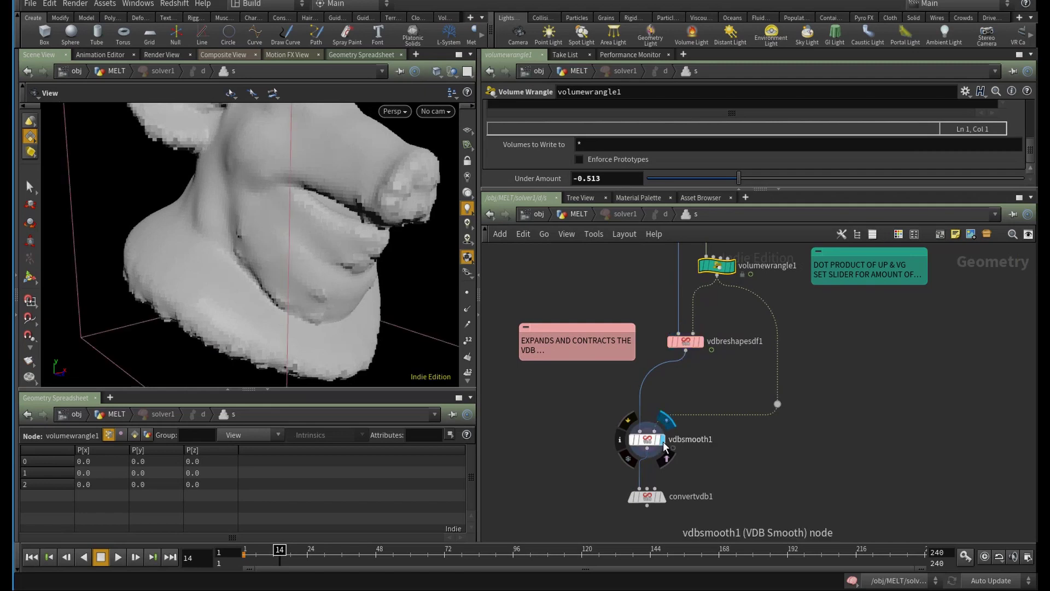
{"action": "left_click", "coordinate": [663, 498]}
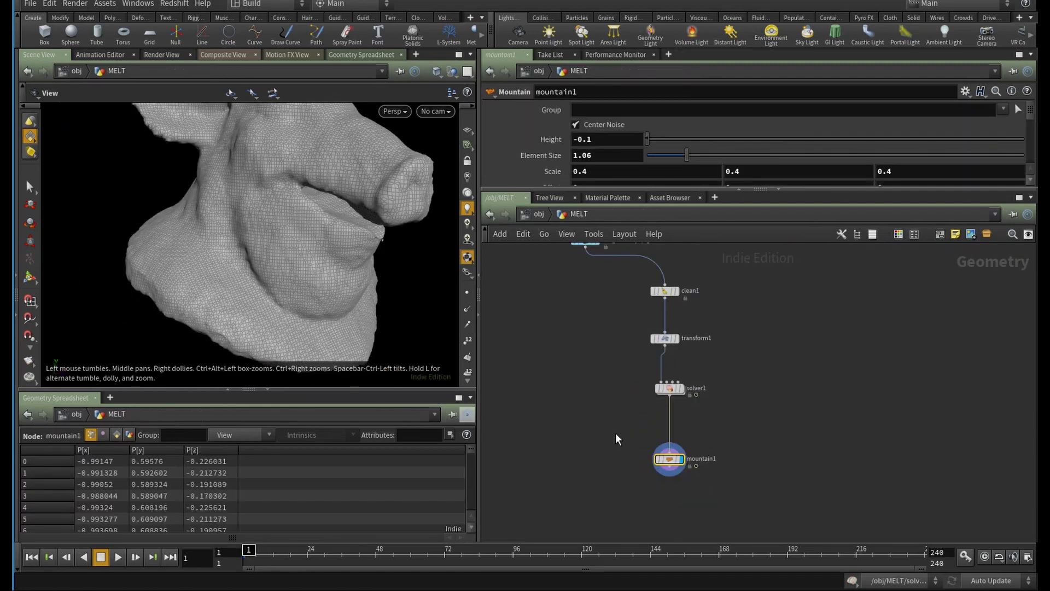
- Examine mountain1's displaced pig head from several angles in the MELT network, and review the chain from clean1 to solver1
{"action": "scroll", "coordinate": [616, 439], "scroll_direction": "down", "scroll_amount": 2}
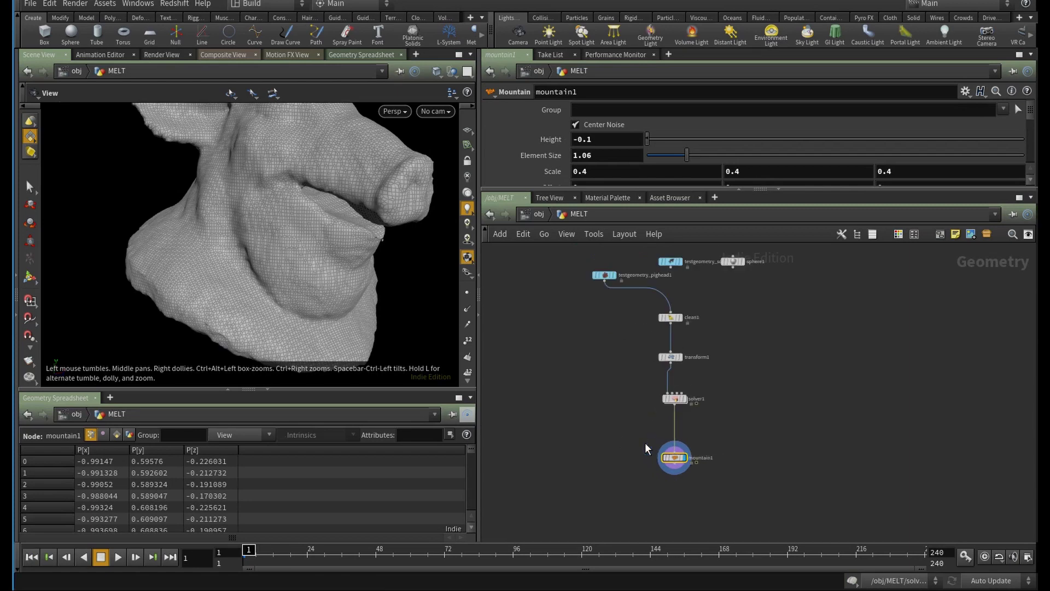
{"action": "scroll", "coordinate": [647, 445], "scroll_direction": "up", "scroll_amount": 5}
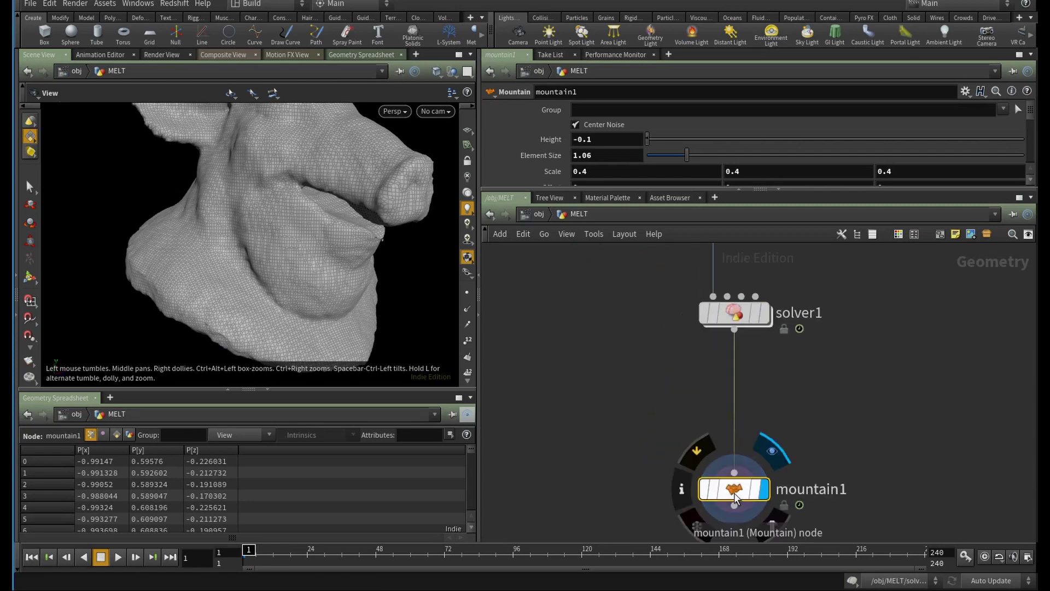
{"action": "left_click_drag", "start_coordinate": [243, 220], "coordinate": [218, 258]}
{"action": "middle_click_drag", "start_coordinate": [218, 258], "coordinate": [241, 276]}
{"action": "right_click_drag", "start_coordinate": [241, 276], "coordinate": [189, 271]}
{"action": "left_click_drag", "start_coordinate": [188, 272], "coordinate": [246, 281]}
{"action": "middle_click_drag", "start_coordinate": [246, 281], "coordinate": [221, 250]}
{"action": "mouse_move", "coordinate": [221, 250]}
{"action": "left_mouse_down"}
{"action": "mouse_move", "coordinate": [234, 277]}
{"action": "mouse_move", "coordinate": [251, 274]}
{"action": "mouse_move", "coordinate": [239, 281]}
{"action": "mouse_move", "coordinate": [236, 258]}
{"action": "left_mouse_up"}
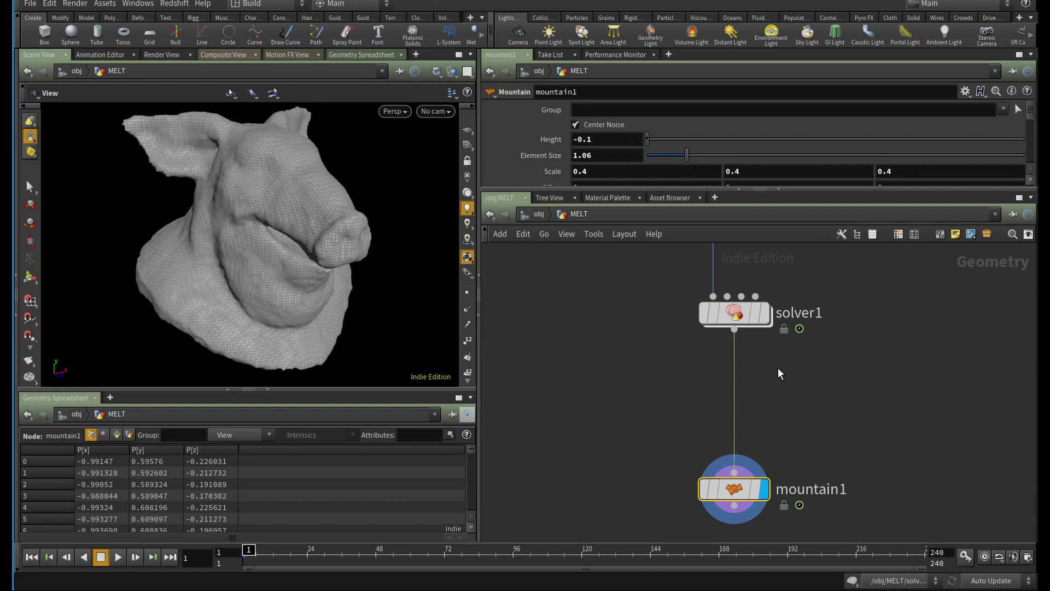
{"action": "scroll", "coordinate": [657, 492], "scroll_direction": "up", "scroll_amount": 10}
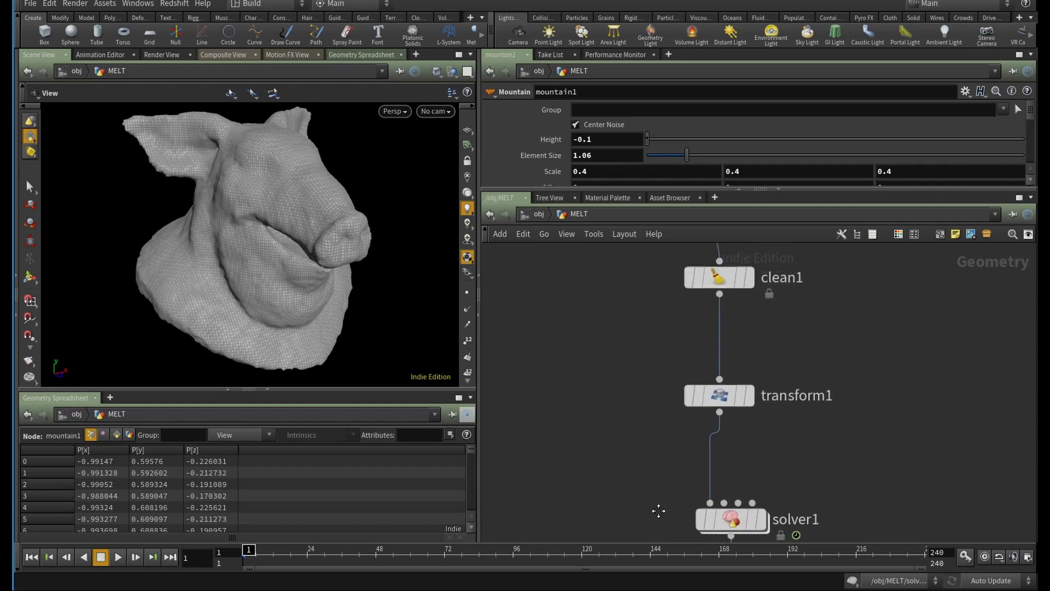
{"action": "middle_click_drag", "start_coordinate": [638, 461], "coordinate": [671, 373]}
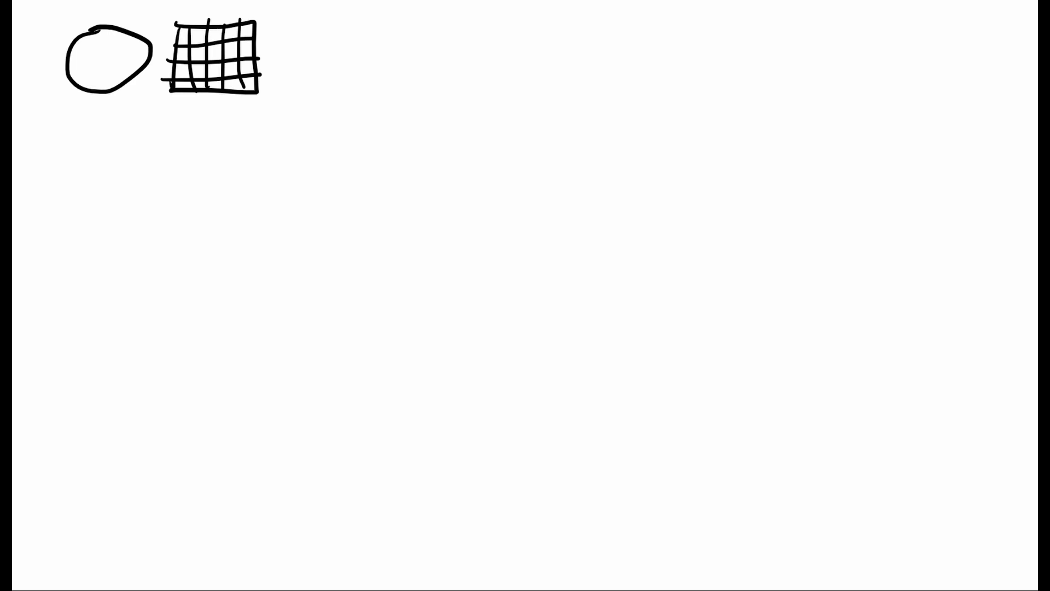
- On the whiteboard, sketch a second square grid beside the first one and shade three of its cells, including the upper corner
{"action": "mouse_move", "coordinate": [294, 22]}
{"action": "left_mouse_down"}
{"action": "mouse_move", "coordinate": [291, 97]}
{"action": "mouse_move", "coordinate": [387, 23]}
{"action": "mouse_move", "coordinate": [386, 96]}
{"action": "mouse_move", "coordinate": [287, 103]}
{"action": "left_mouse_up"}
{"action": "left_click_drag", "start_coordinate": [308, 26], "coordinate": [318, 102]}
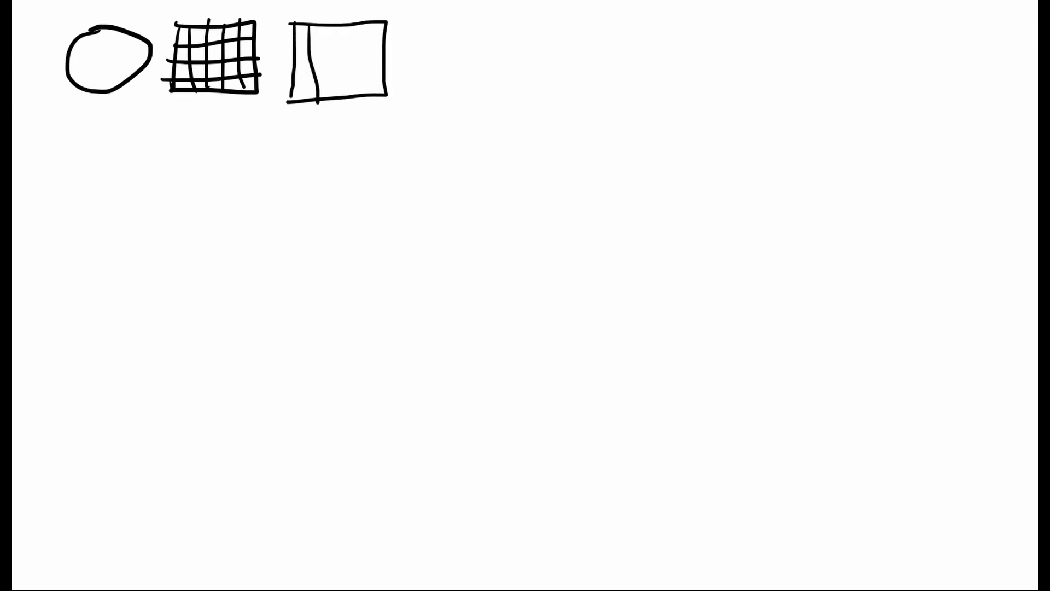
{"action": "mouse_move", "coordinate": [335, 28]}
{"action": "left_mouse_down"}
{"action": "mouse_move", "coordinate": [331, 94]}
{"action": "mouse_move", "coordinate": [356, 99]}
{"action": "left_mouse_up"}
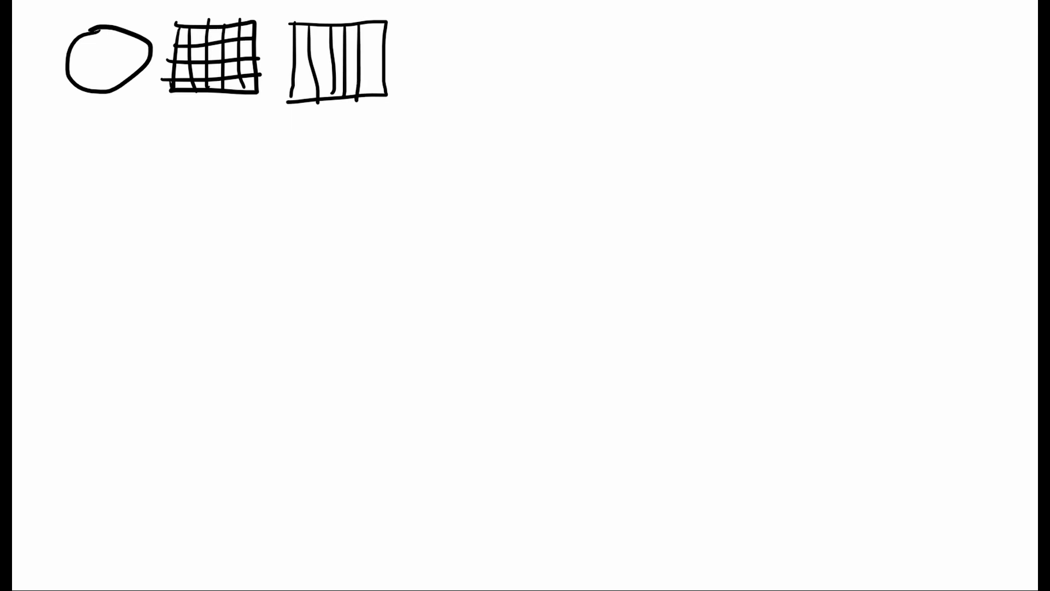
{"action": "left_click_drag", "start_coordinate": [290, 36], "coordinate": [399, 36]}
{"action": "left_click_drag", "start_coordinate": [299, 54], "coordinate": [400, 53]}
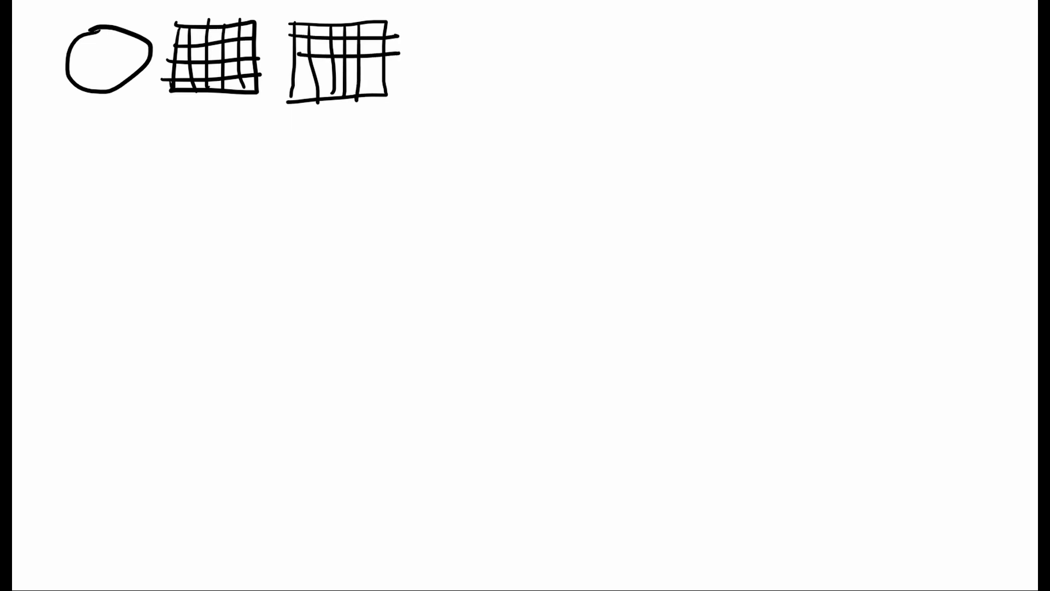
{"action": "left_click_drag", "start_coordinate": [297, 71], "coordinate": [409, 65]}
{"action": "left_click_drag", "start_coordinate": [311, 43], "coordinate": [357, 64]}
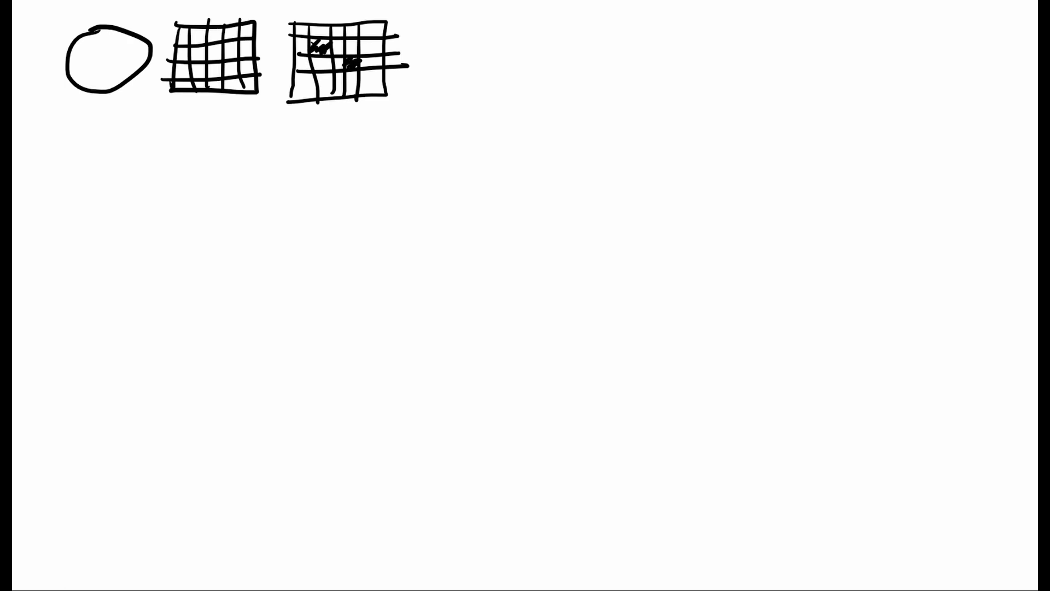
{"action": "mouse_move", "coordinate": [363, 19]}
{"action": "left_mouse_down"}
{"action": "mouse_move", "coordinate": [362, 28]}
{"action": "mouse_move", "coordinate": [390, 32]}
{"action": "left_mouse_up"}
- Draw a converging line down from each of the two grids and handwrite the label VDBSMOOTH where they meet
{"action": "left_click_drag", "start_coordinate": [210, 97], "coordinate": [244, 187]}
{"action": "mouse_move", "coordinate": [329, 98]}
{"action": "left_mouse_down"}
{"action": "mouse_move", "coordinate": [230, 212]}
{"action": "mouse_move", "coordinate": [232, 241]}
{"action": "left_mouse_up"}
{"action": "mouse_move", "coordinate": [257, 204]}
{"action": "left_mouse_down"}
{"action": "mouse_move", "coordinate": [258, 234]}
{"action": "mouse_move", "coordinate": [220, 239]}
{"action": "left_mouse_up"}
{"action": "mouse_move", "coordinate": [219, 204]}
{"action": "left_mouse_down"}
{"action": "mouse_move", "coordinate": [222, 238]}
{"action": "mouse_move", "coordinate": [307, 221]}
{"action": "left_mouse_up"}
{"action": "mouse_move", "coordinate": [316, 210]}
{"action": "left_mouse_down"}
{"action": "mouse_move", "coordinate": [322, 217]}
{"action": "mouse_move", "coordinate": [316, 211]}
{"action": "left_mouse_up"}
{"action": "left_click_drag", "start_coordinate": [338, 208], "coordinate": [345, 211]}
{"action": "mouse_move", "coordinate": [354, 204]}
{"action": "left_mouse_down"}
{"action": "mouse_move", "coordinate": [355, 225]}
{"action": "mouse_move", "coordinate": [376, 202]}
{"action": "left_mouse_up"}
{"action": "mouse_move", "coordinate": [382, 196]}
{"action": "left_mouse_down"}
{"action": "mouse_move", "coordinate": [383, 218]}
{"action": "mouse_move", "coordinate": [396, 218]}
{"action": "mouse_move", "coordinate": [394, 209]}
{"action": "left_mouse_up"}
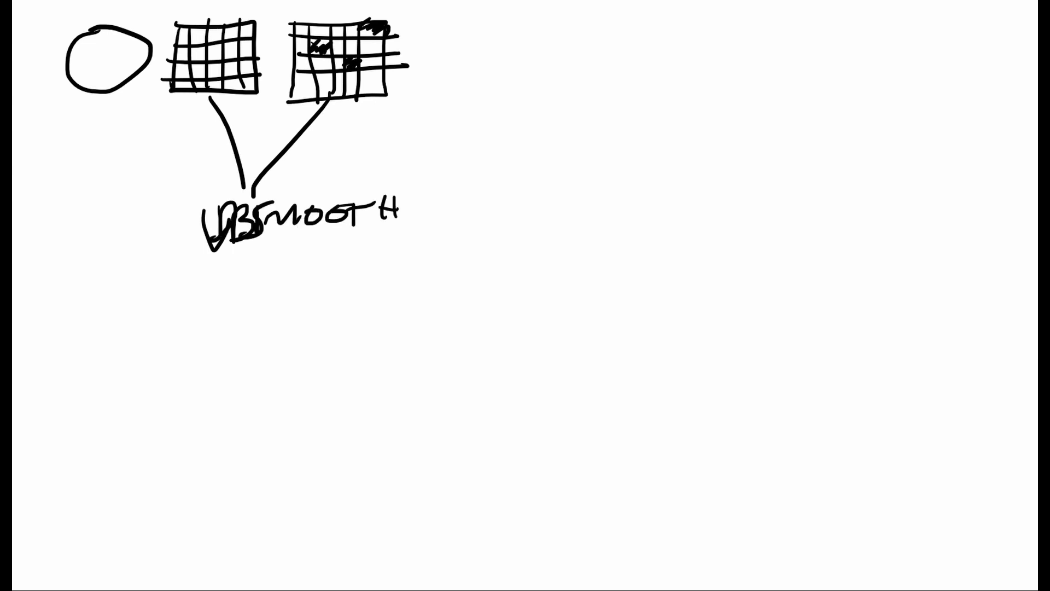